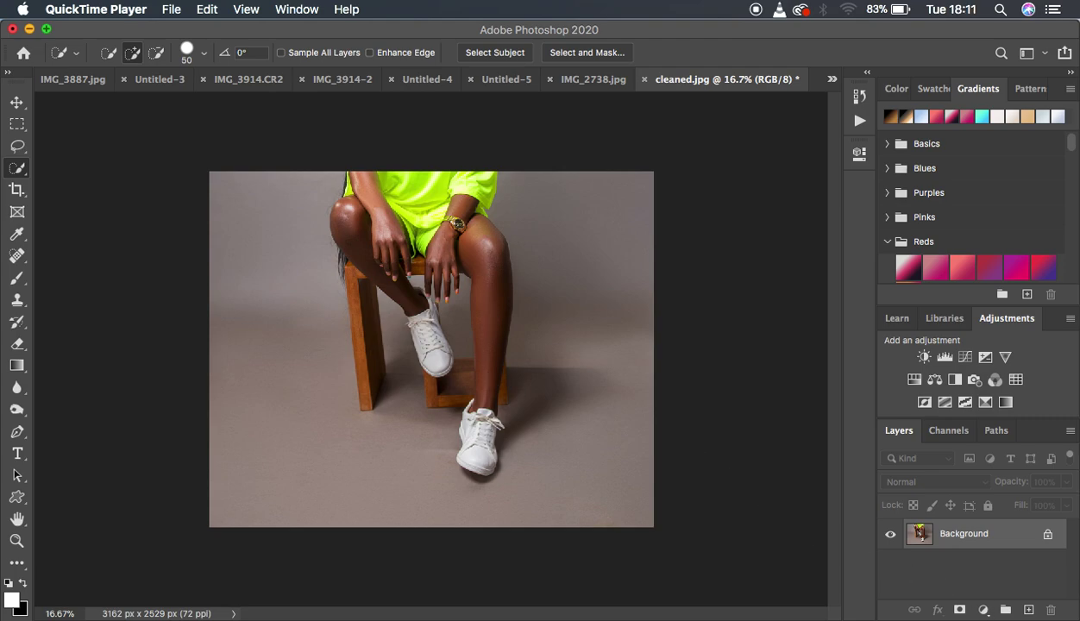
Add a Brightness/Contrast adjustment at about 47 and invert its mask to hide it.
{"action": "left_click", "coordinate": [983, 610]}
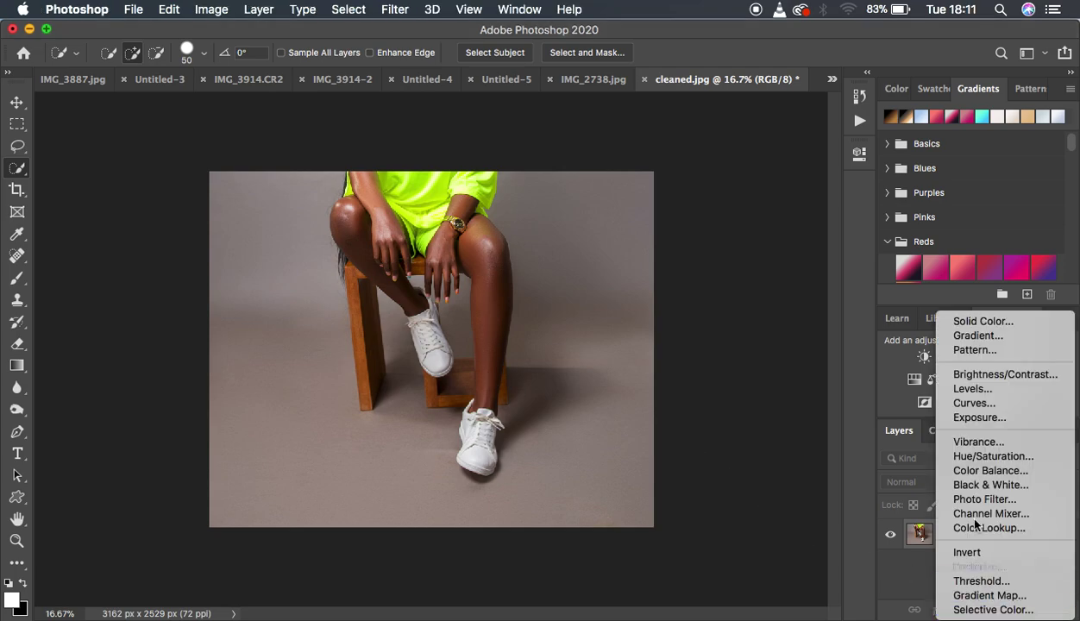
{"action": "left_click", "coordinate": [992, 374]}
{"action": "left_click_drag", "start_coordinate": [724, 250], "coordinate": [754, 248]}
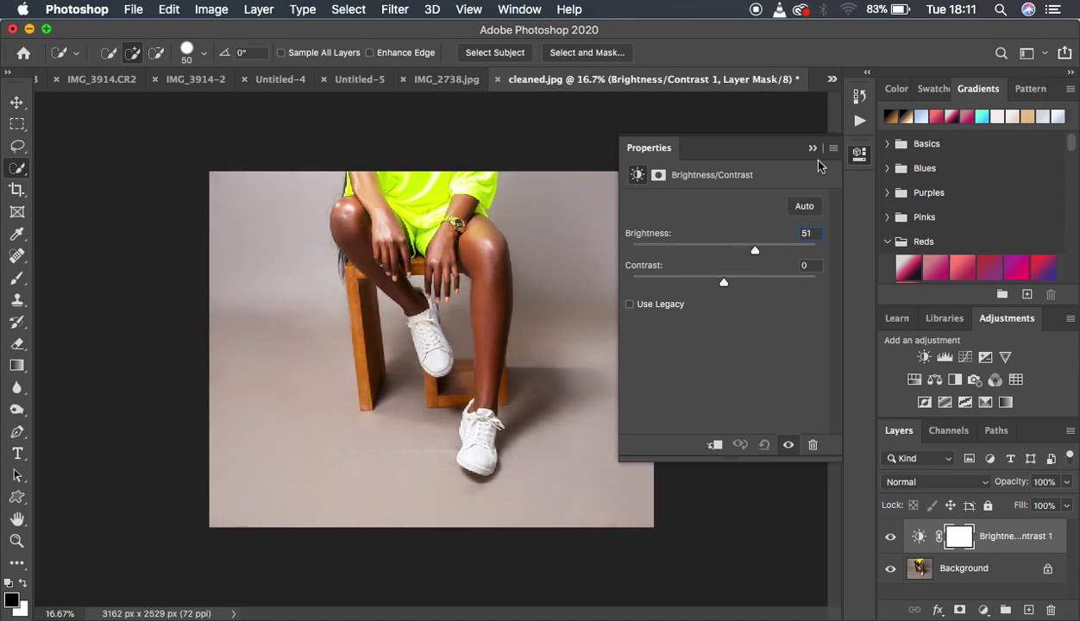
{"action": "left_click", "coordinate": [813, 148]}
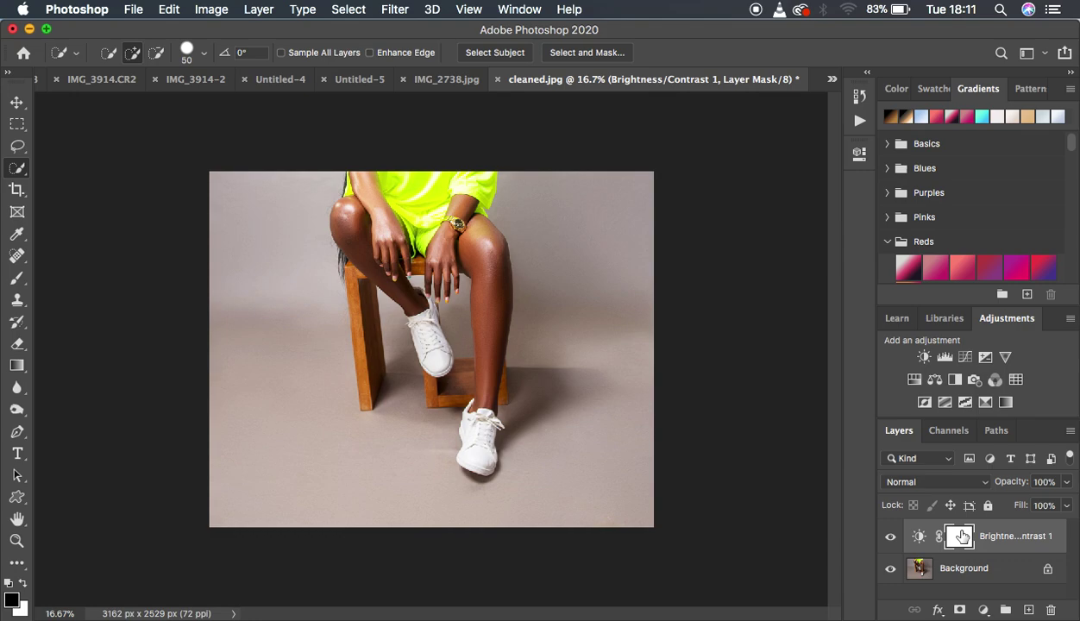
{"action": "key", "text": "super+i"}
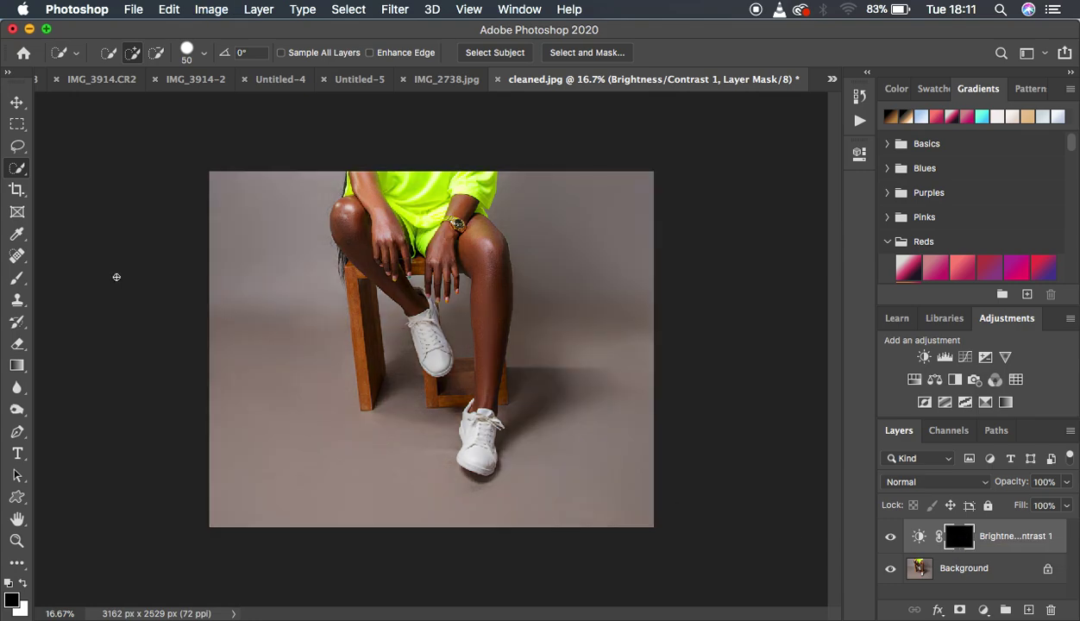
Paint the brightening onto the knee with a white 125 brush, then discard that adjustment layer.
{"action": "left_click", "coordinate": [25, 281]}
{"action": "right_click", "coordinate": [25, 282]}
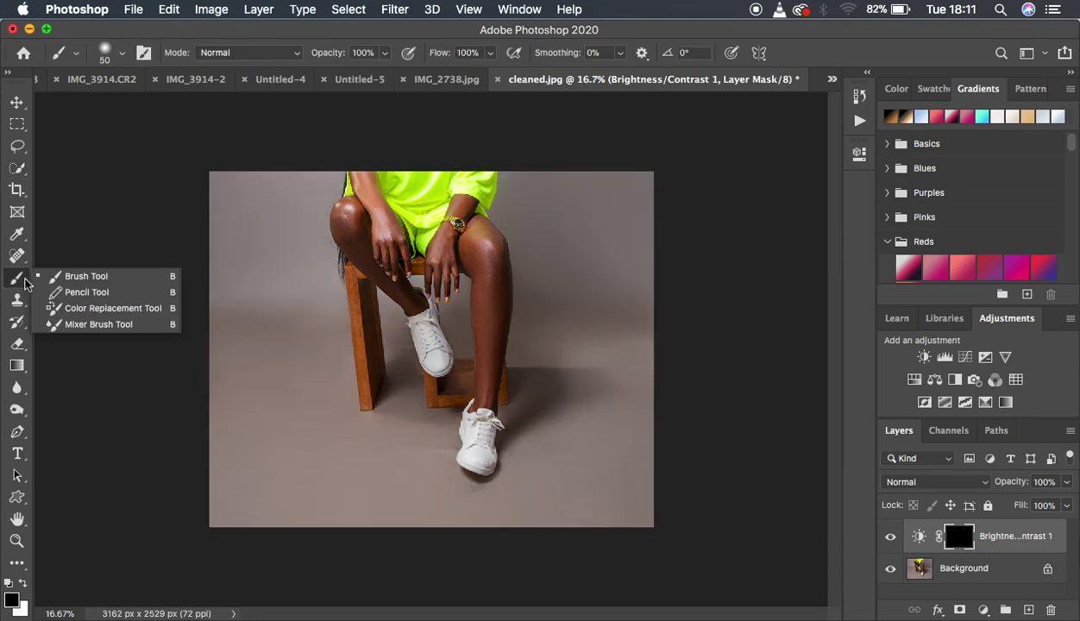
{"action": "left_click", "coordinate": [82, 278]}
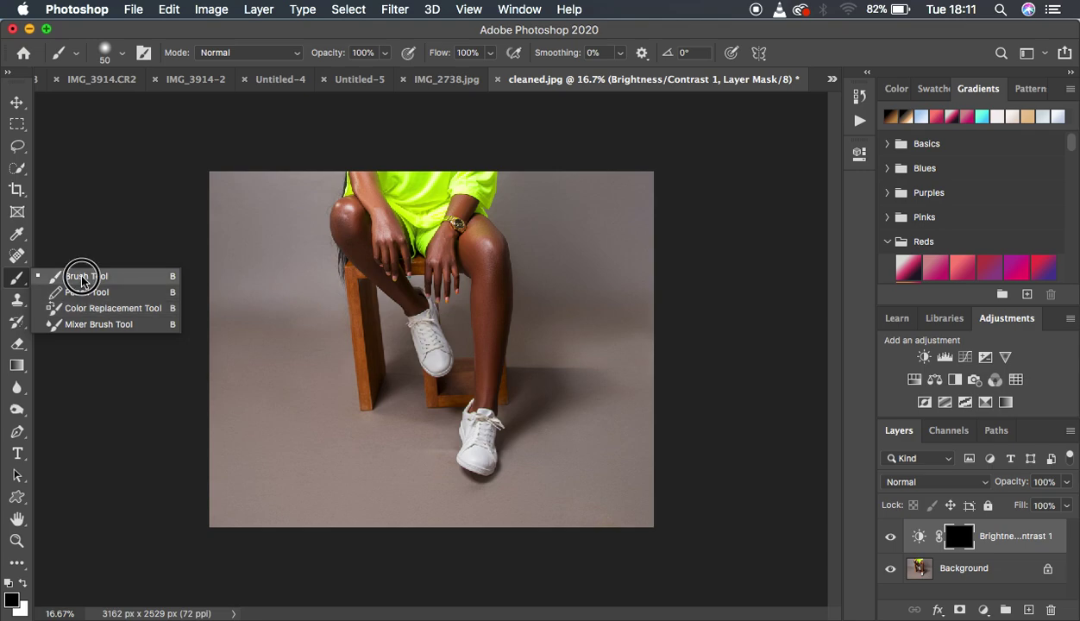
{"action": "left_click", "coordinate": [23, 583]}
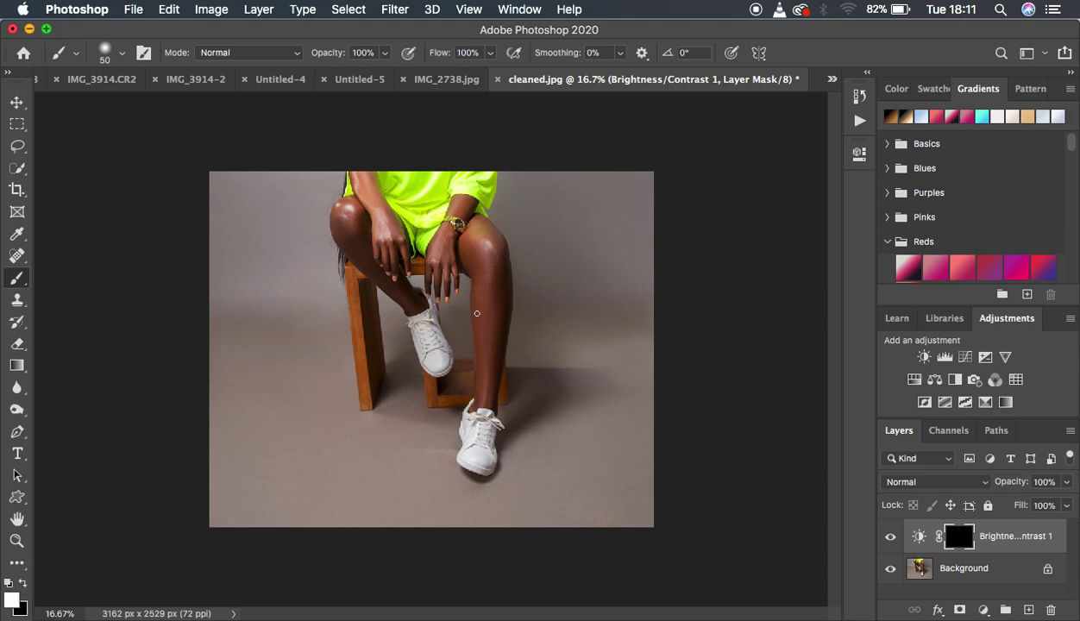
{"action": "key", "text": "bracketright"}
{"action": "key", "text": "bracketright"}
{"action": "key", "text": "bracketright"}
{"action": "key", "text": "bracketright"}
{"action": "key", "text": "bracketright"}
{"action": "key", "text": "bracketright"}
{"action": "mouse_move", "coordinate": [476, 257]}
{"action": "left_mouse_down"}
{"action": "mouse_move", "coordinate": [488, 357]}
{"action": "mouse_move", "coordinate": [483, 270]}
{"action": "mouse_move", "coordinate": [485, 288]}
{"action": "mouse_move", "coordinate": [472, 262]}
{"action": "mouse_move", "coordinate": [487, 253]}
{"action": "mouse_move", "coordinate": [473, 223]}
{"action": "mouse_move", "coordinate": [490, 238]}
{"action": "mouse_move", "coordinate": [494, 258]}
{"action": "mouse_move", "coordinate": [480, 230]}
{"action": "mouse_move", "coordinate": [500, 321]}
{"action": "mouse_move", "coordinate": [491, 335]}
{"action": "mouse_move", "coordinate": [485, 323]}
{"action": "mouse_move", "coordinate": [484, 388]}
{"action": "left_mouse_up"}
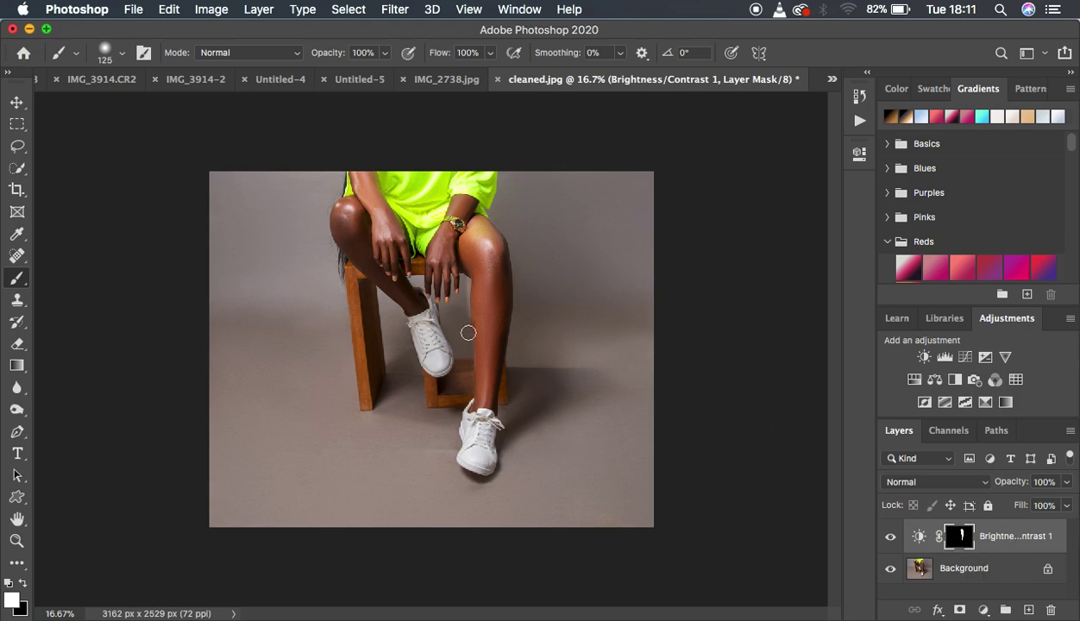
{"action": "left_click_drag", "start_coordinate": [990, 532], "coordinate": [1051, 610]}
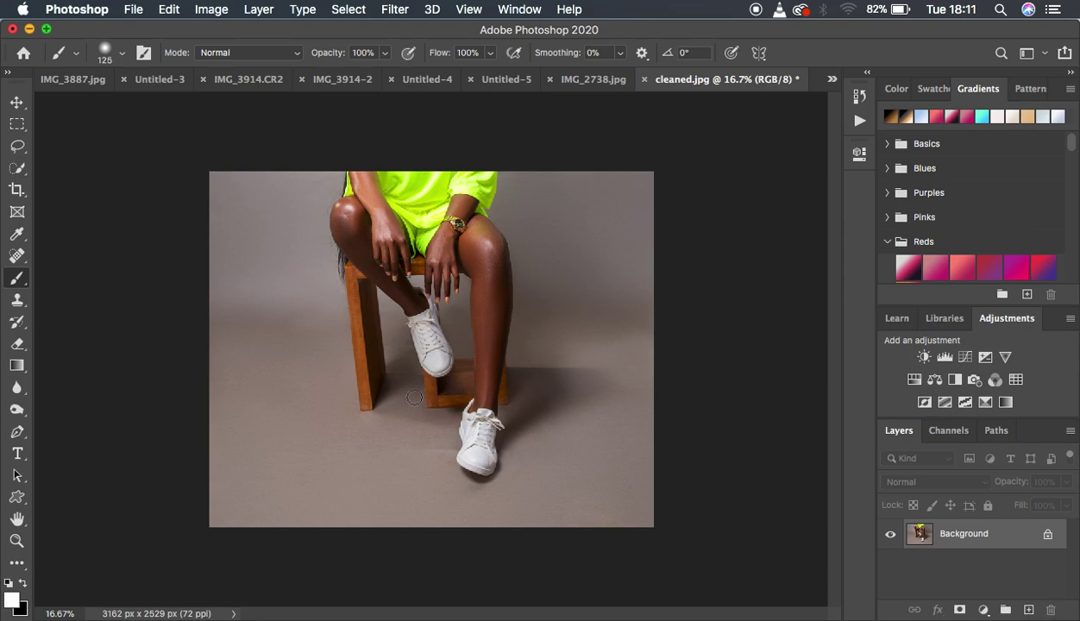
Quick-select the legs and arms at brush size 90, subtracting stool and background areas.
{"action": "left_click", "coordinate": [16, 167]}
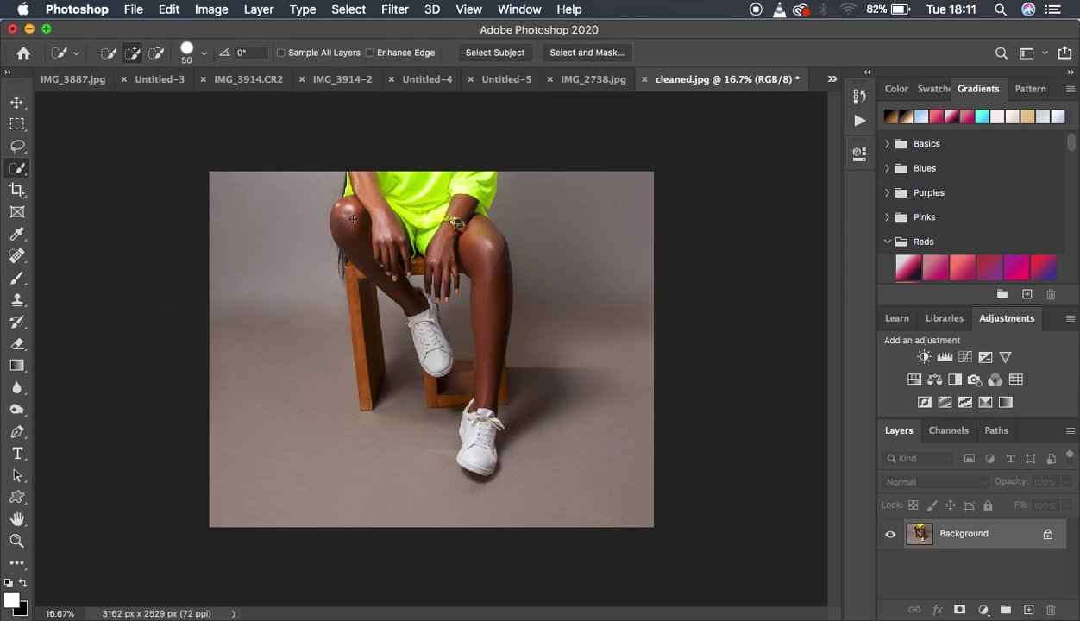
{"action": "key", "text": "bracketright"}
{"action": "key", "text": "bracketright"}
{"action": "key", "text": "bracketright"}
{"action": "key", "text": "bracketright"}
{"action": "mouse_move", "coordinate": [354, 221]}
{"action": "left_mouse_down"}
{"action": "mouse_move", "coordinate": [343, 216]}
{"action": "mouse_move", "coordinate": [405, 296]}
{"action": "mouse_move", "coordinate": [365, 177]}
{"action": "mouse_move", "coordinate": [455, 245]}
{"action": "mouse_move", "coordinate": [450, 226]}
{"action": "mouse_move", "coordinate": [474, 267]}
{"action": "mouse_move", "coordinate": [488, 344]}
{"action": "left_mouse_up"}
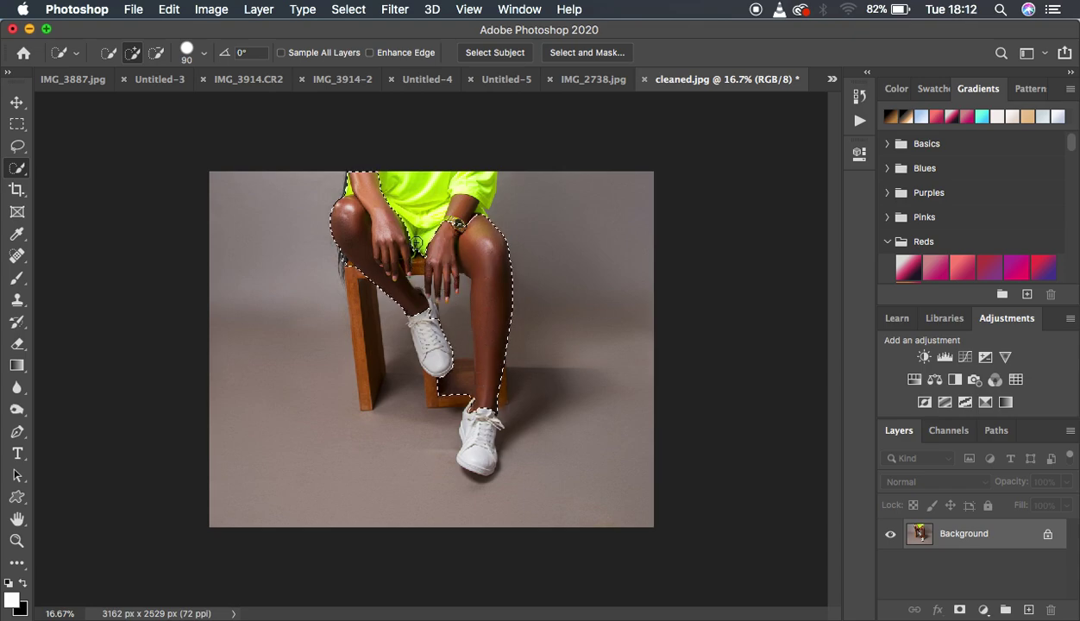
{"action": "key", "text": "alt"}
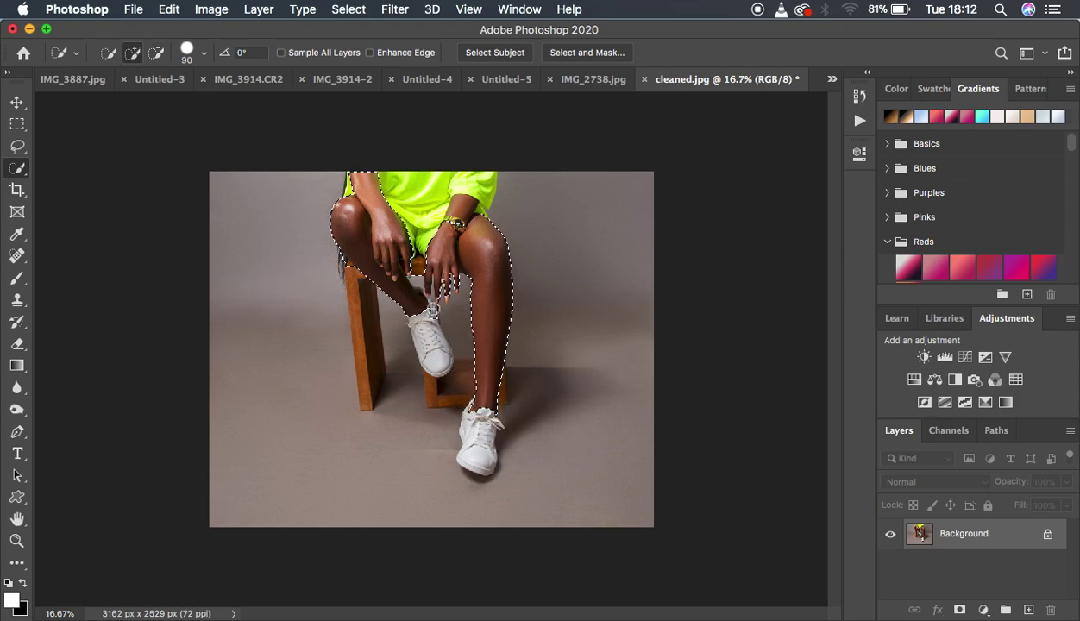
{"action": "key", "text": "alt"}
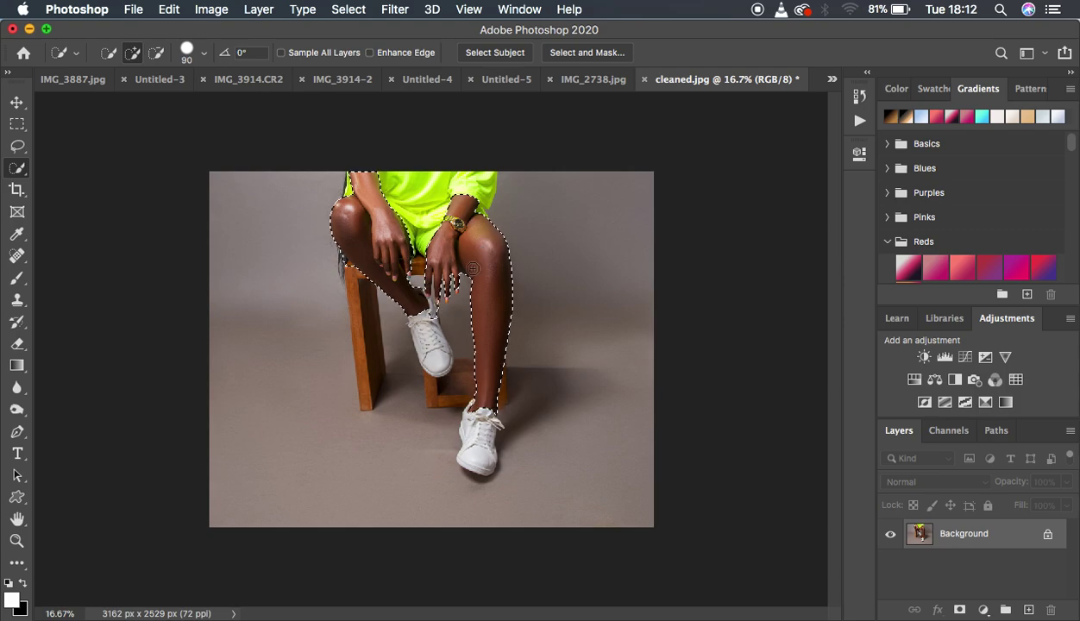
{"action": "key", "text": "alt"}
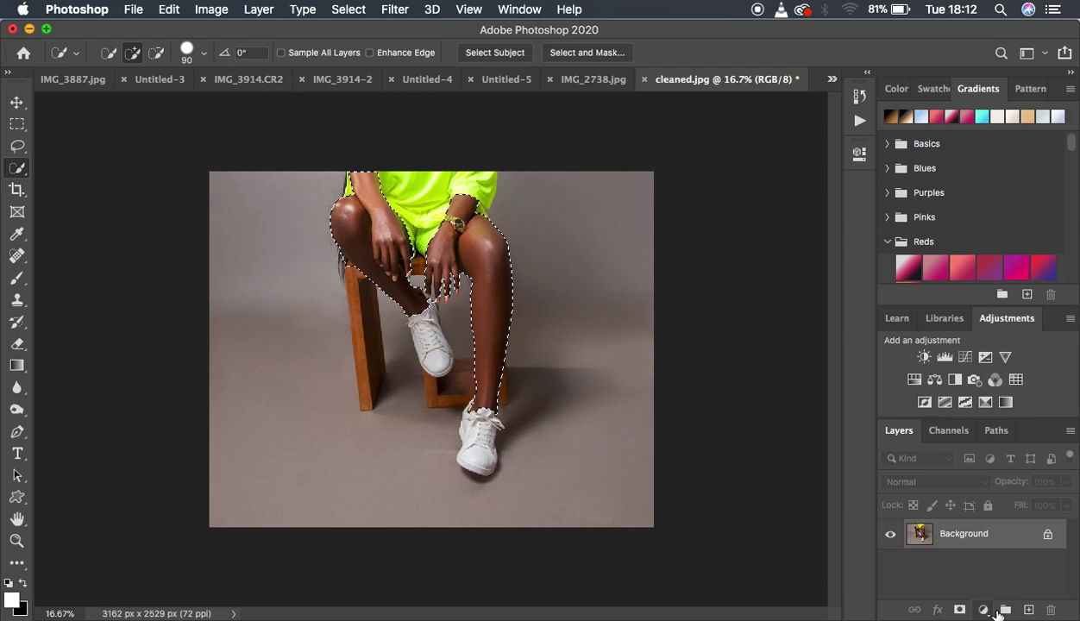
Add a Brightness/Contrast adjustment at 52, masked to the selected legs and arms.
{"action": "left_click", "coordinate": [983, 610]}
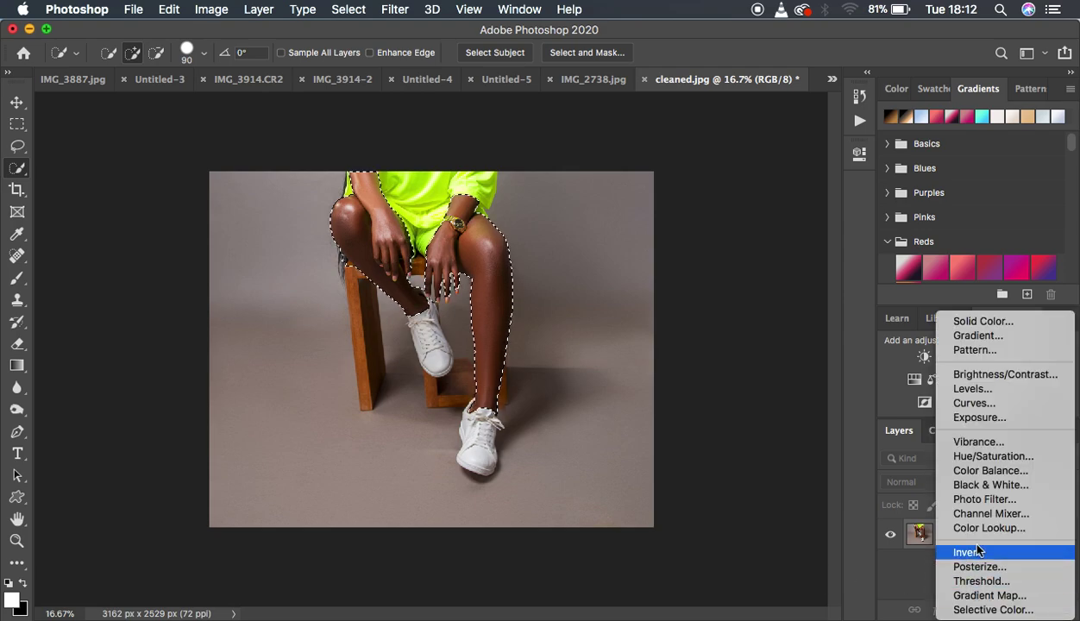
{"action": "left_click", "coordinate": [983, 375]}
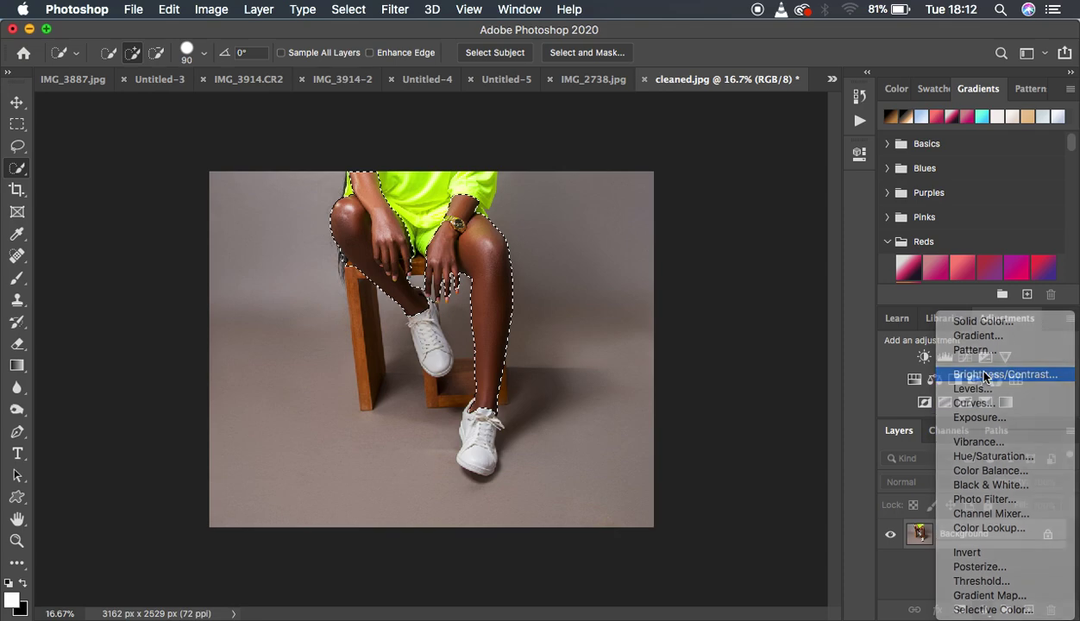
{"action": "left_click_drag", "start_coordinate": [724, 250], "coordinate": [757, 251]}
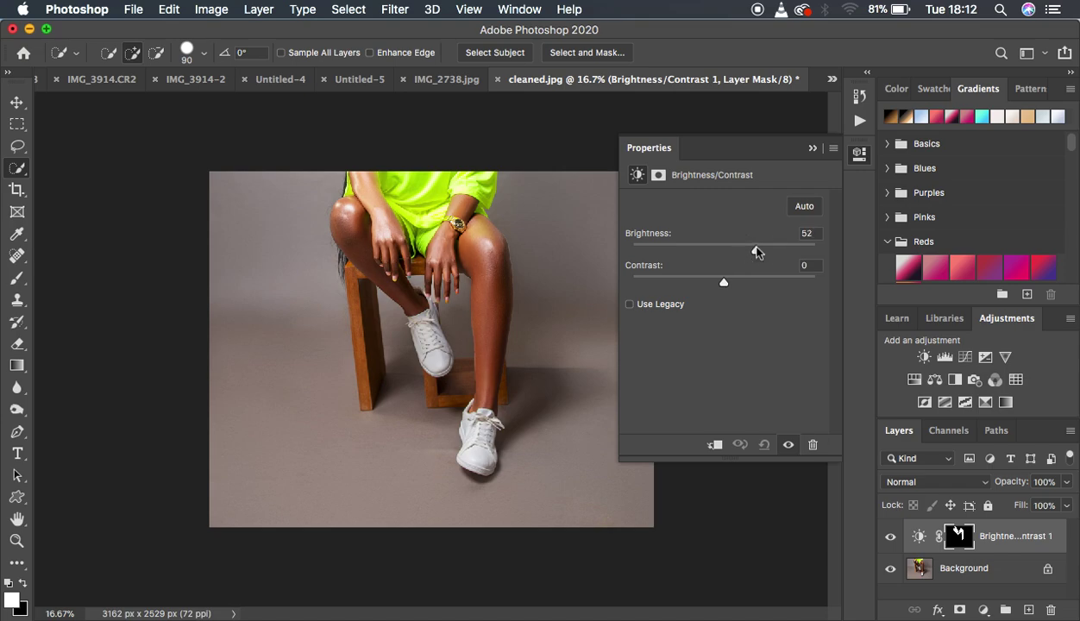
{"action": "left_click", "coordinate": [814, 149]}
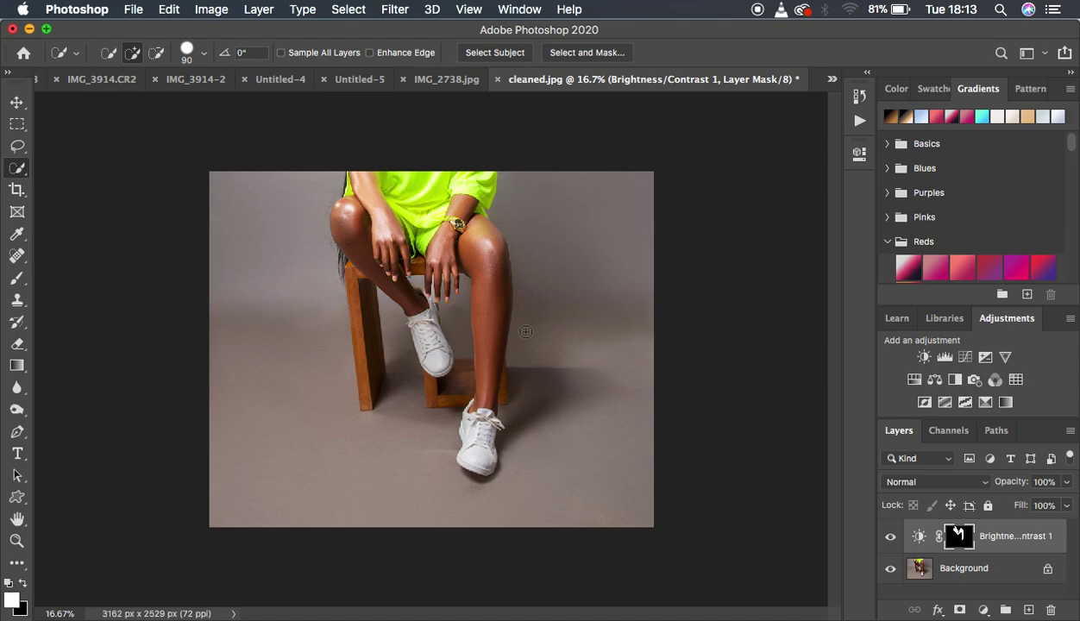
Add a Selective Color adjustment layer clipped to the Brightness/Contrast layer.
{"action": "left_click", "coordinate": [983, 610]}
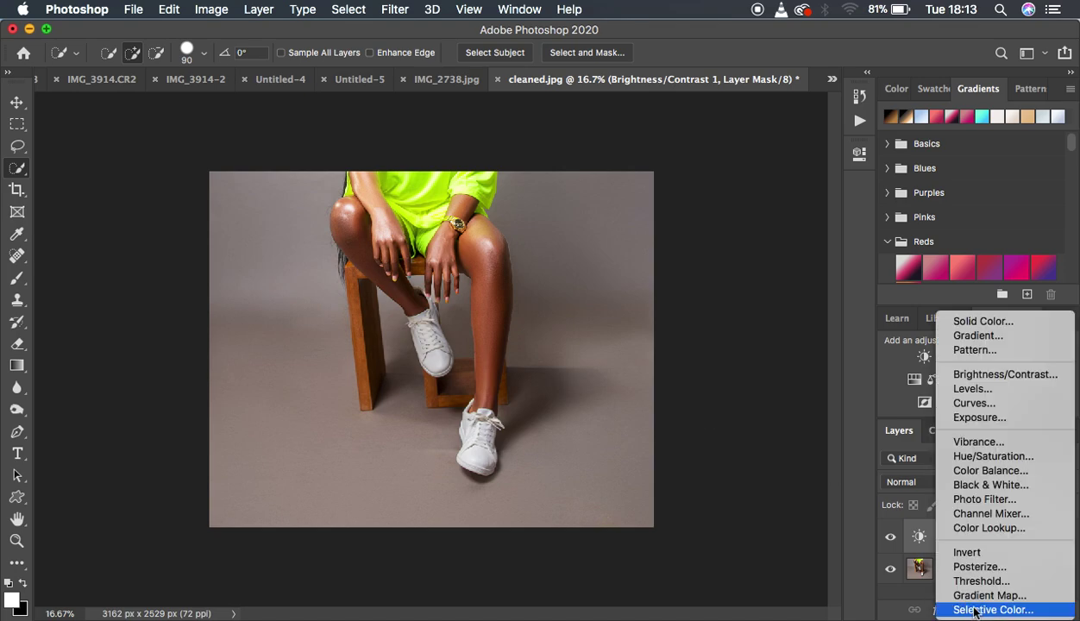
{"action": "left_click", "coordinate": [983, 610]}
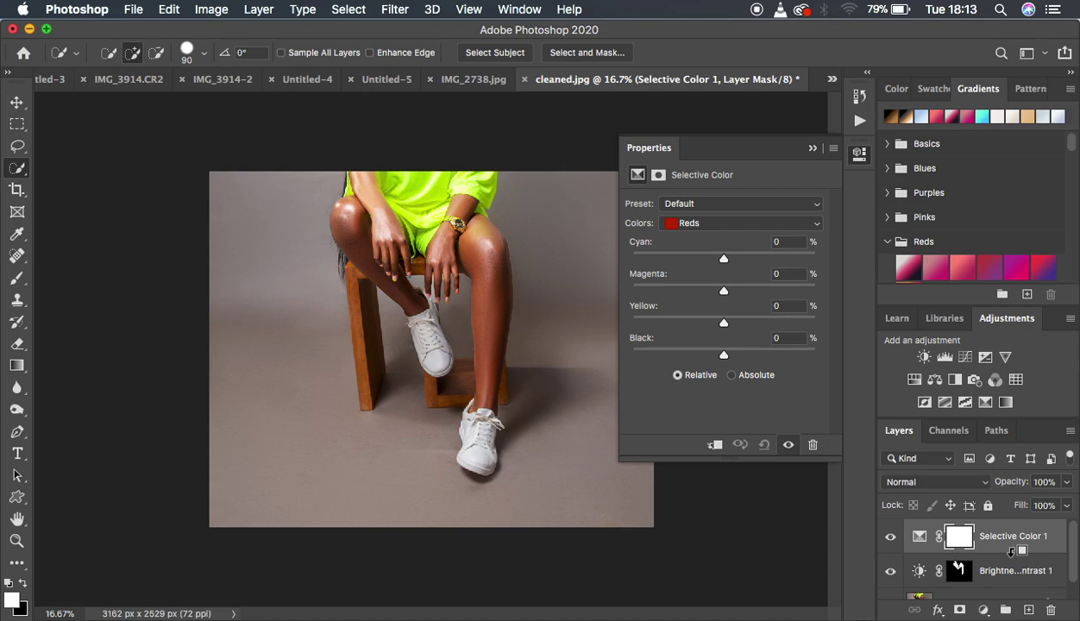
{"action": "left_click", "coordinate": [1011, 551], "text": "alt"}
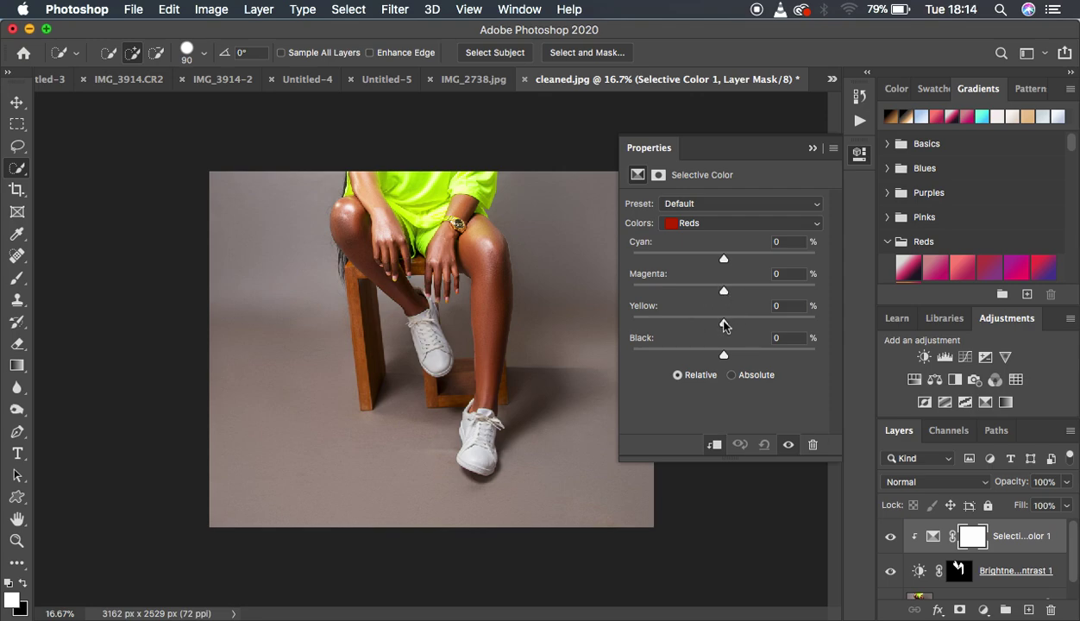
Set Selective Color Reds to Cyan -6, Magenta +4, Yellow +12, Black +13, comparing before/after.
{"action": "left_click_drag", "start_coordinate": [724, 324], "coordinate": [719, 261]}
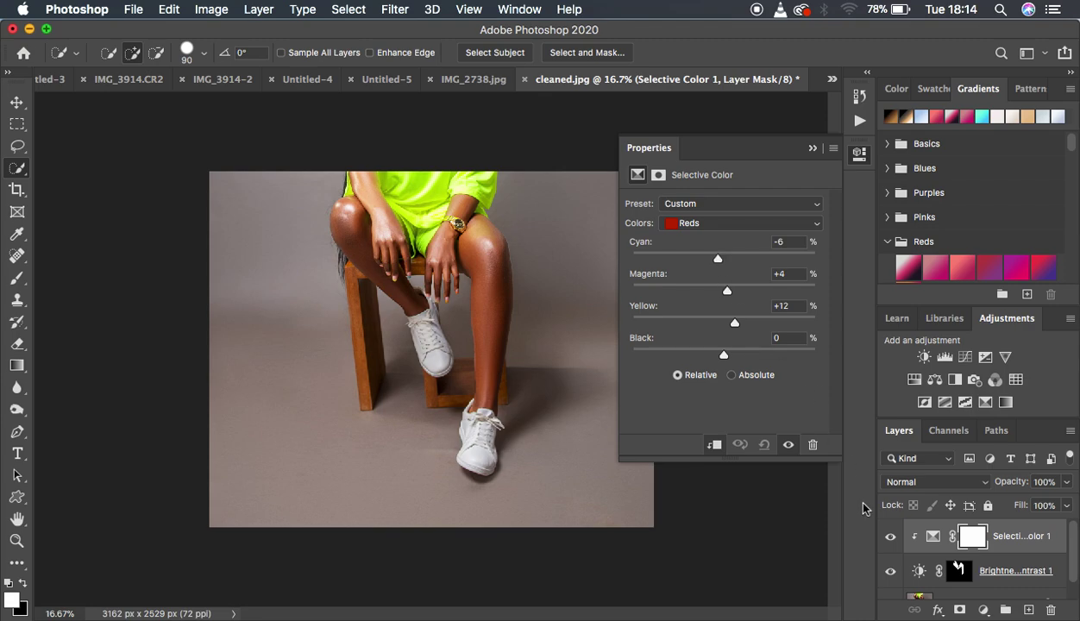
{"action": "left_click", "coordinate": [891, 536]}
{"action": "left_click", "coordinate": [891, 537]}
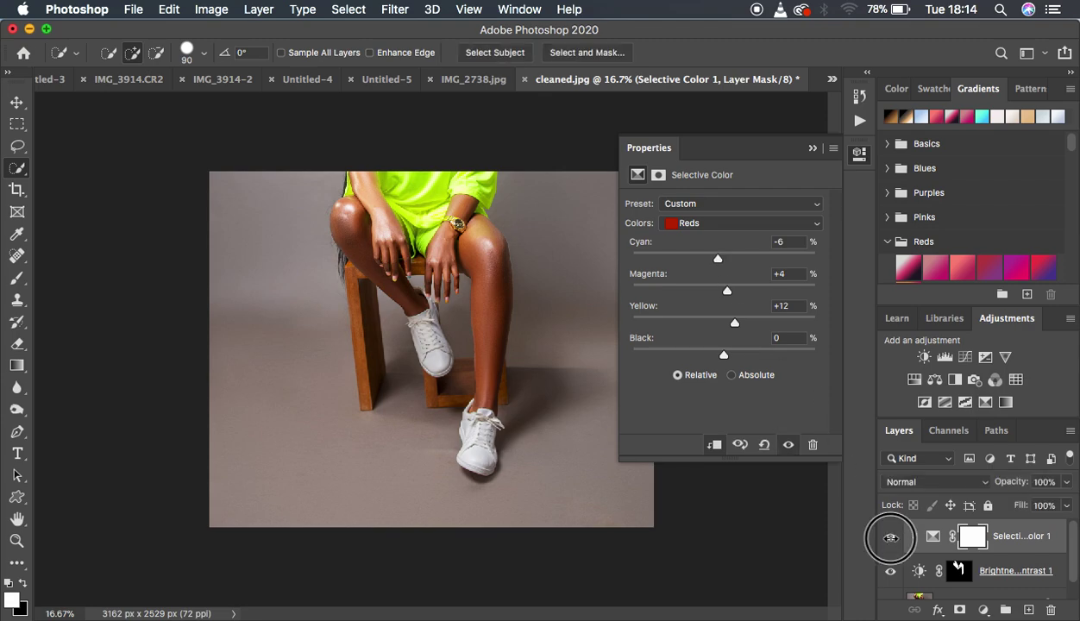
{"action": "left_click_drag", "start_coordinate": [727, 356], "coordinate": [753, 364]}
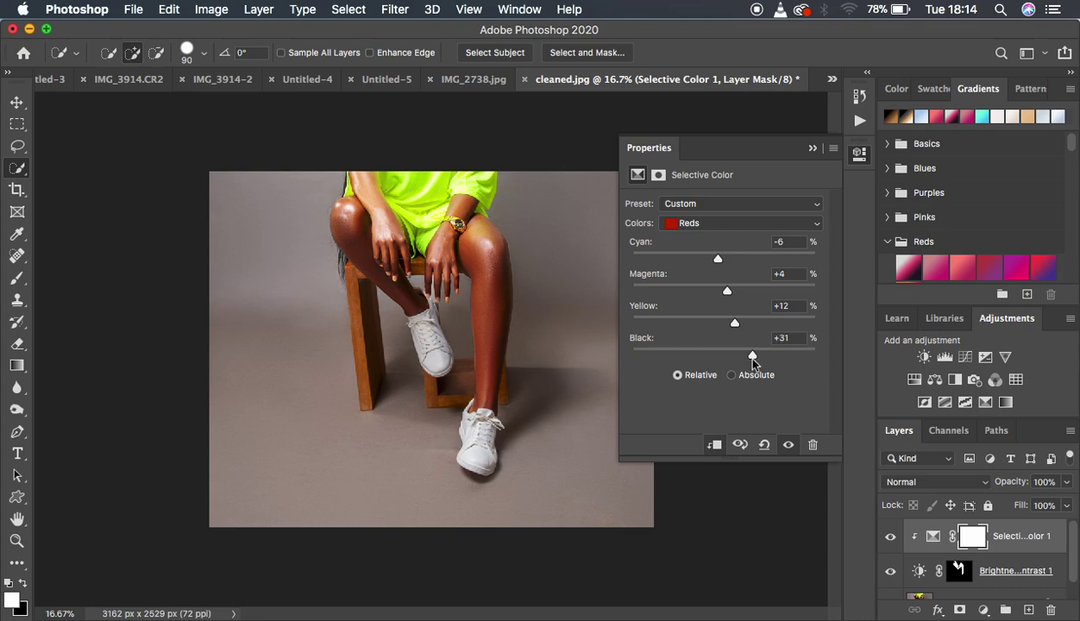
{"action": "left_click_drag", "start_coordinate": [752, 355], "coordinate": [735, 353]}
Collapse the Properties panel to view the corrected legs on the photo.
{"action": "left_click", "coordinate": [811, 147]}
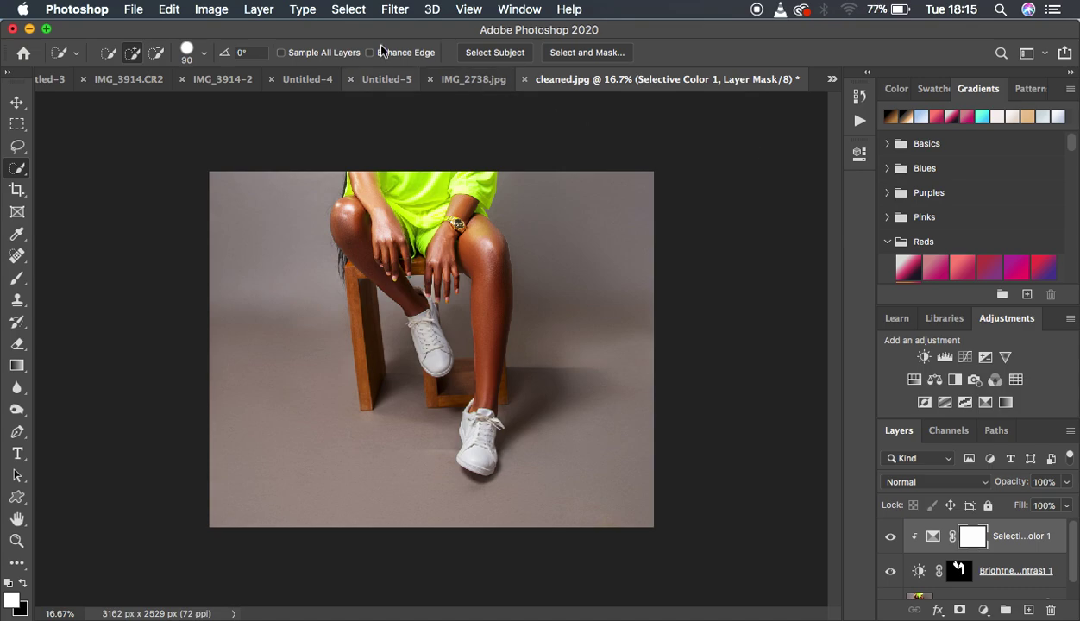
{"action": "left_click", "coordinate": [134, 9]}
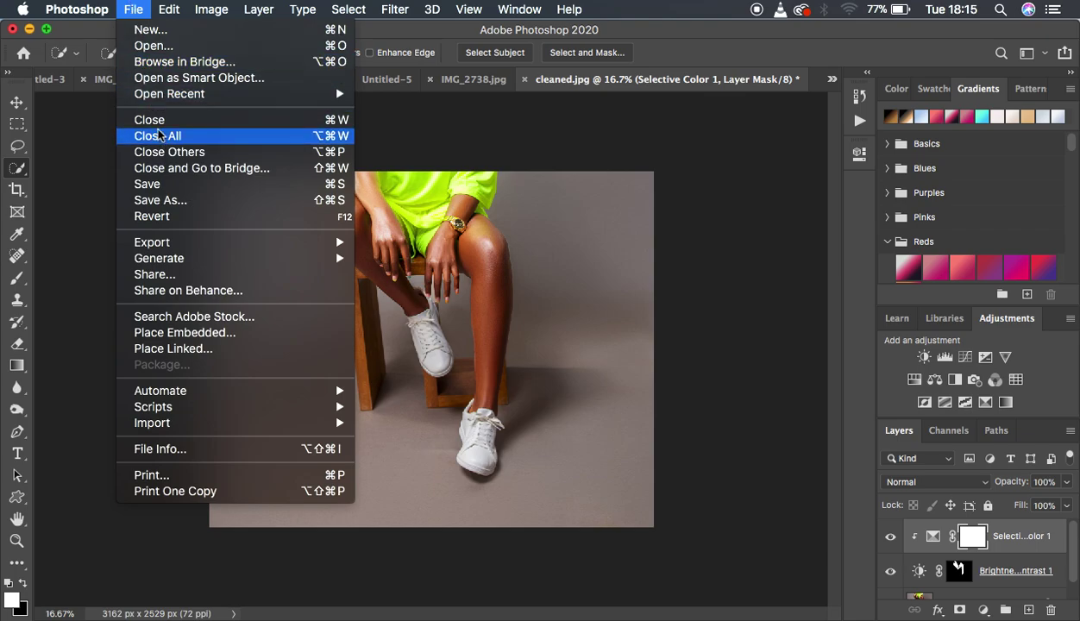
Create a new 16x9 in, 300 ppi document with a black background.
{"action": "left_click", "coordinate": [160, 30]}
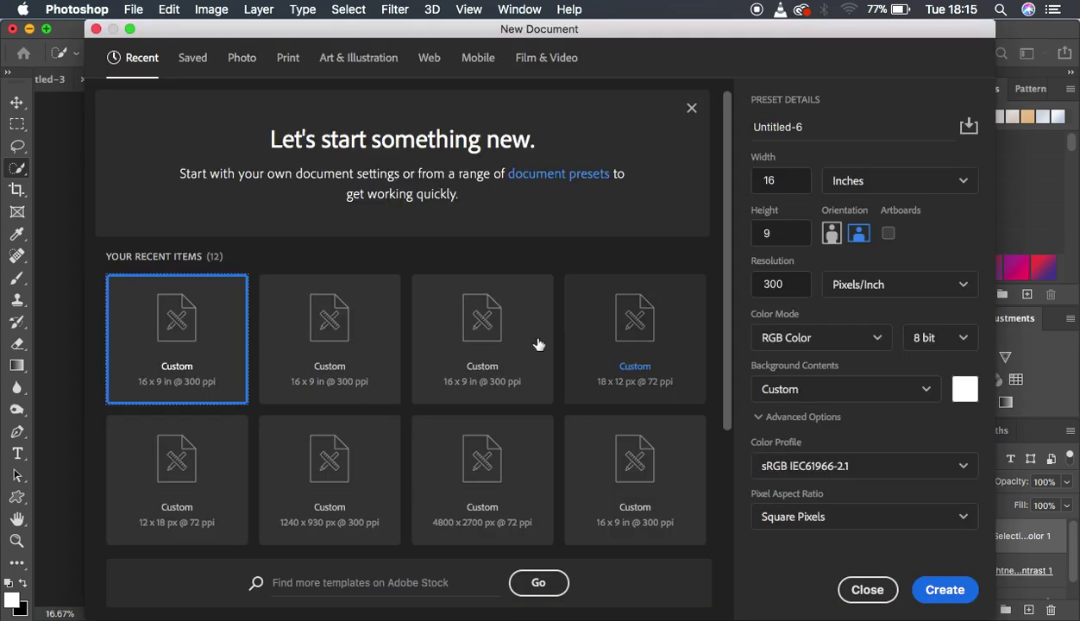
{"action": "left_click", "coordinate": [959, 394]}
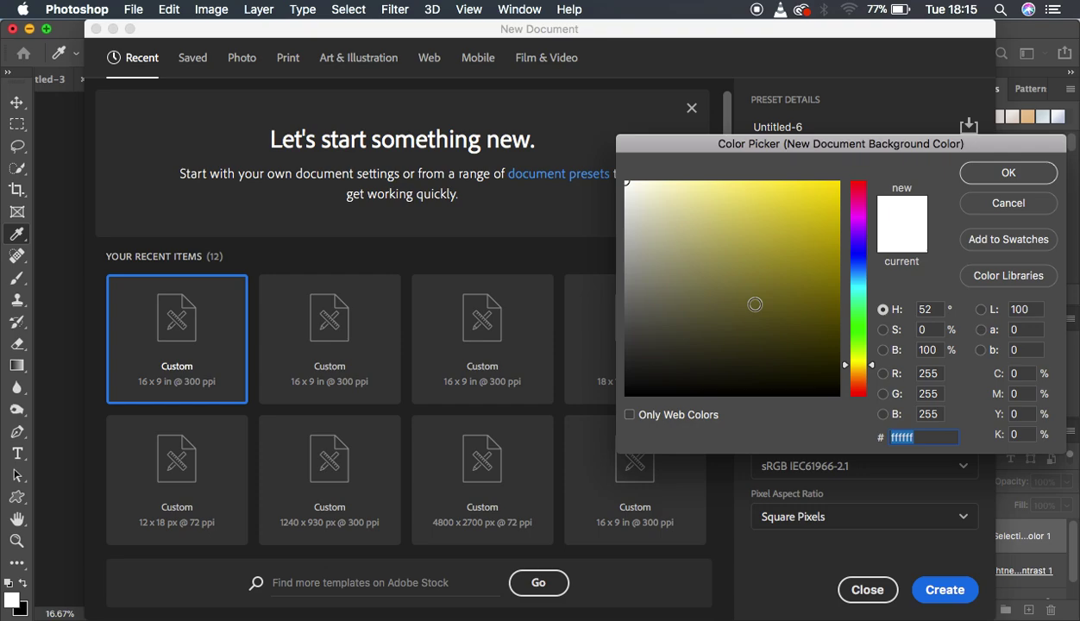
{"action": "left_click_drag", "start_coordinate": [680, 382], "coordinate": [531, 414]}
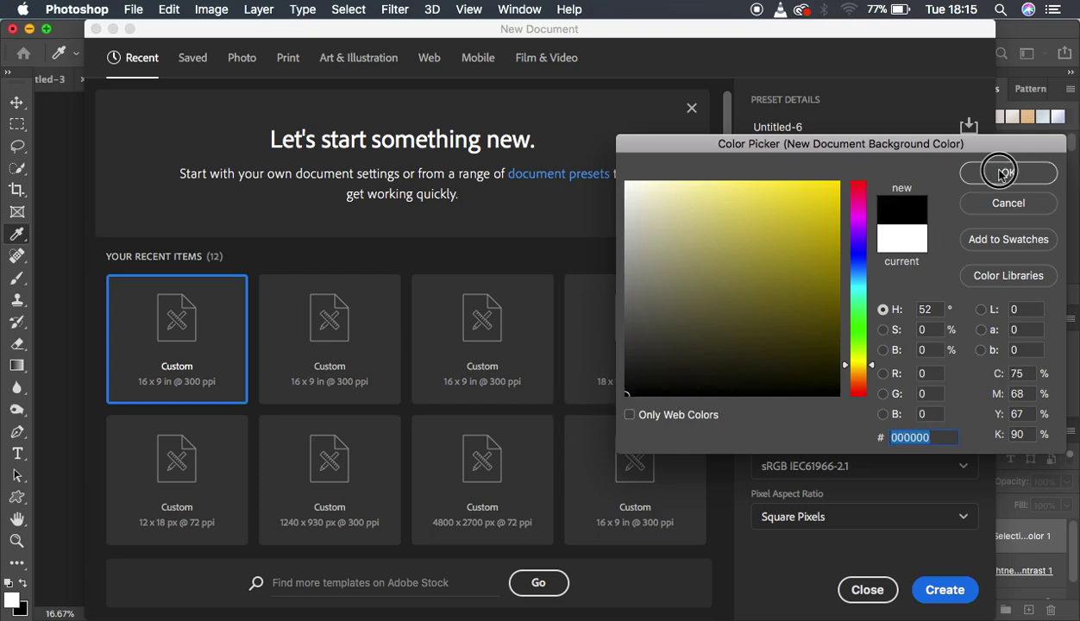
{"action": "left_click", "coordinate": [1001, 172]}
{"action": "left_click", "coordinate": [940, 593]}
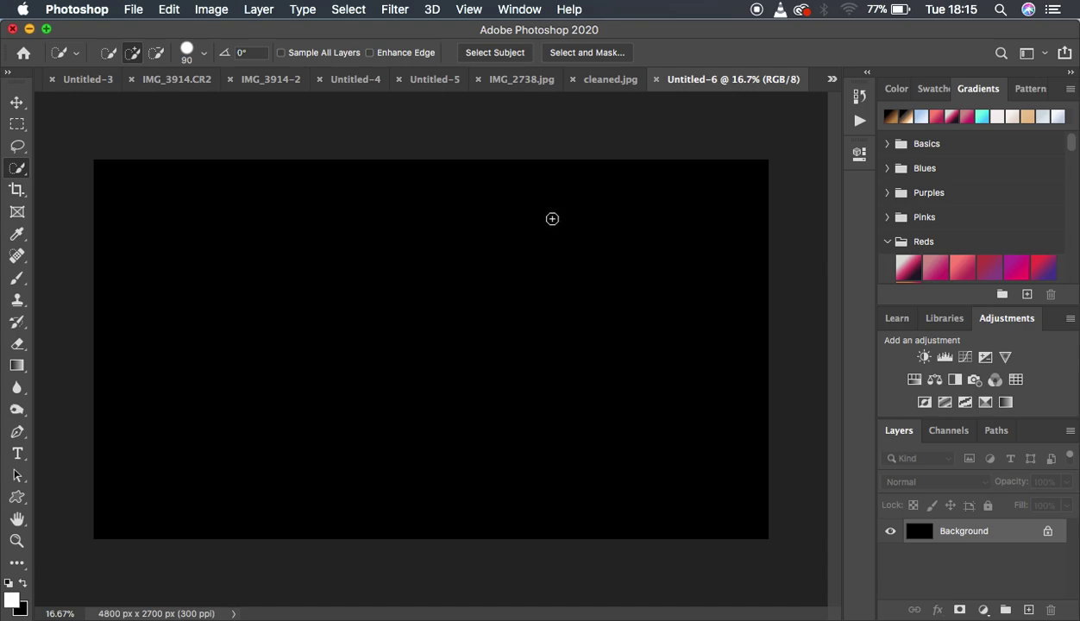
Start a text layer on the canvas and scale its text up to about 218 pt.
{"action": "left_click", "coordinate": [17, 454]}
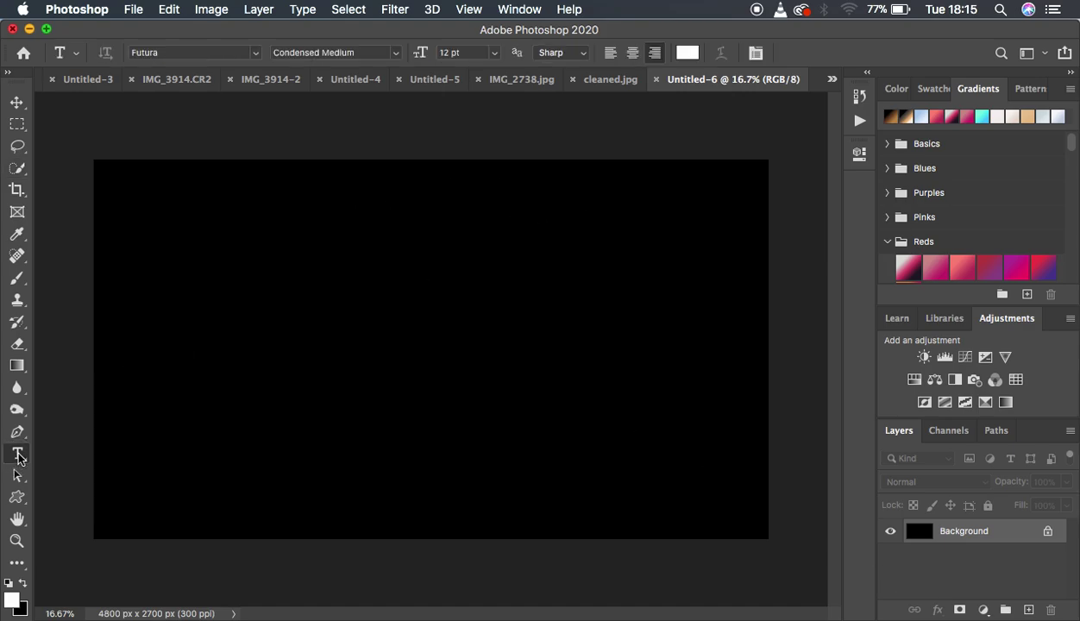
{"action": "left_click", "coordinate": [168, 328]}
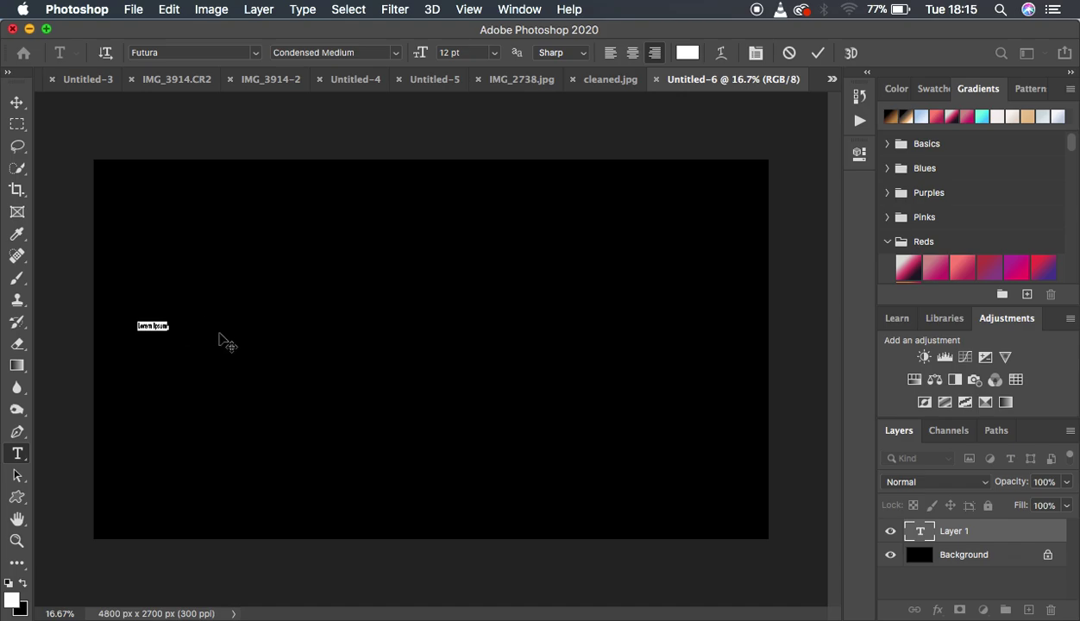
{"action": "key", "text": "BackSpace"}
{"action": "type", "text": "s"}
{"action": "double_click", "coordinate": [167, 328]}
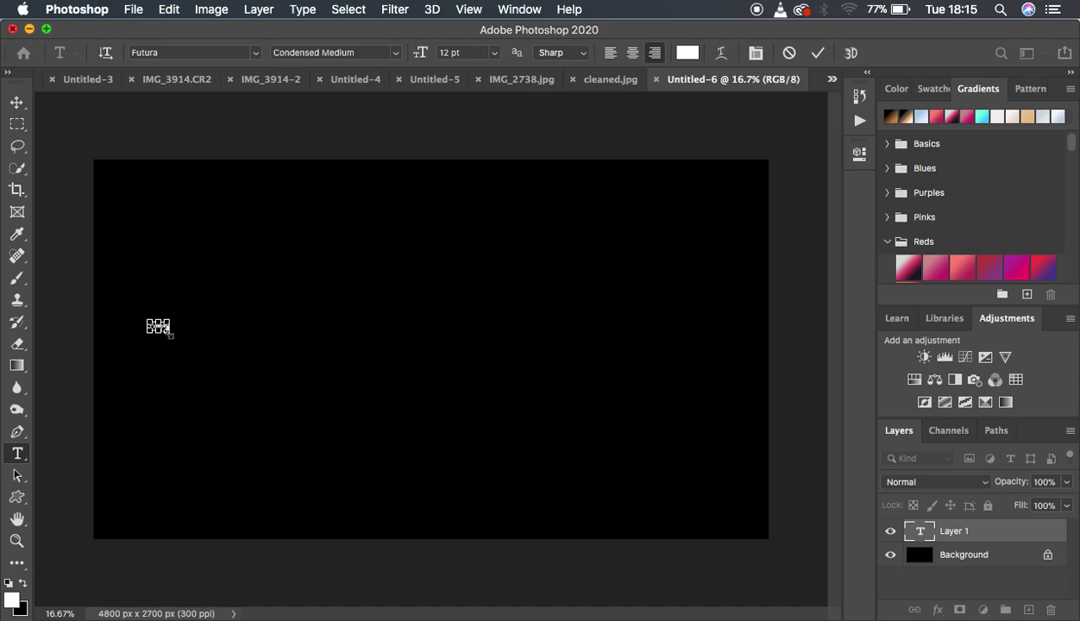
{"action": "left_click", "coordinate": [166, 331]}
{"action": "left_click_drag", "start_coordinate": [166, 330], "coordinate": [595, 304]}
Replace the text with RONNIX and bring up its transform box.
{"action": "key", "text": "BackSpace"}
{"action": "key", "text": "BackSpace"}
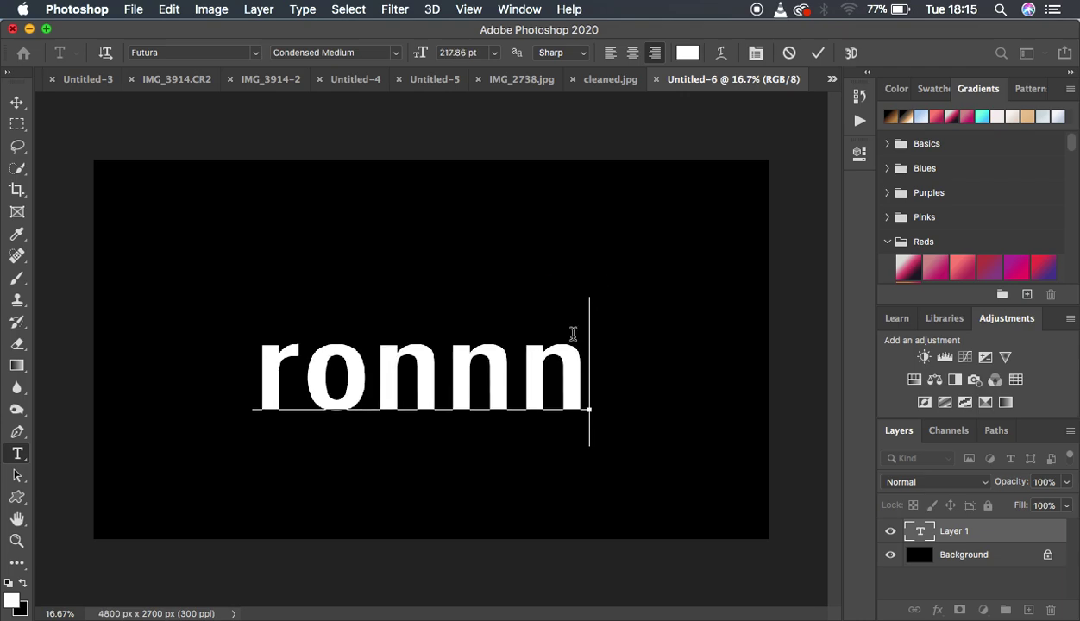
{"action": "key", "text": "BackSpace"}
{"action": "key", "text": "BackSpace"}
{"action": "key", "text": "BackSpace"}
{"action": "key", "text": "BackSpace"}
{"action": "key", "text": "BackSpace"}
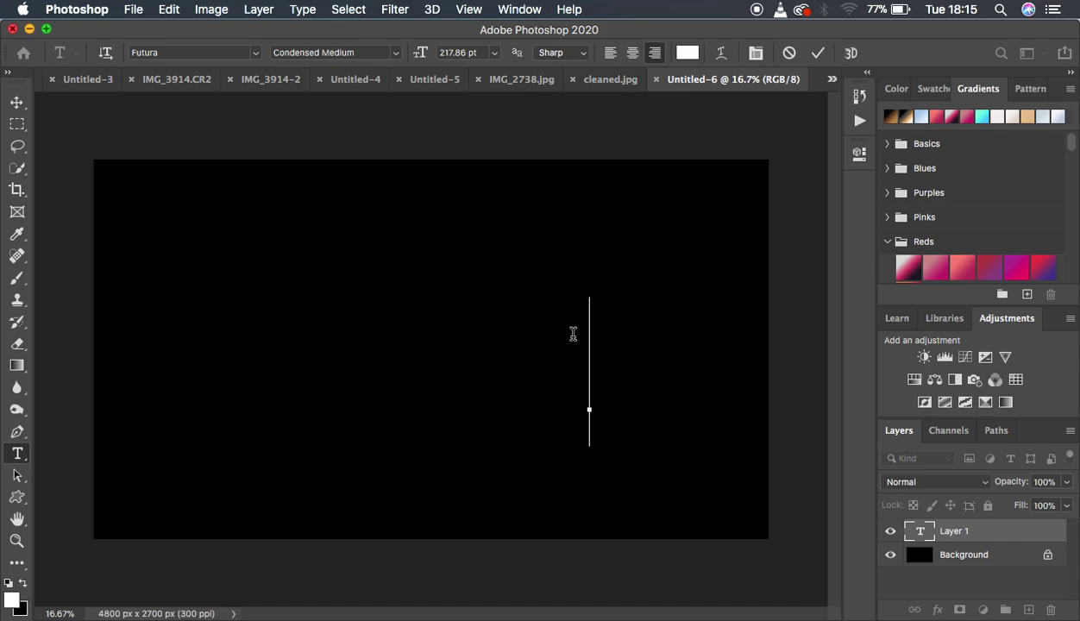
{"action": "type", "text": "RO"}
{"action": "type", "text": "NNIX"}
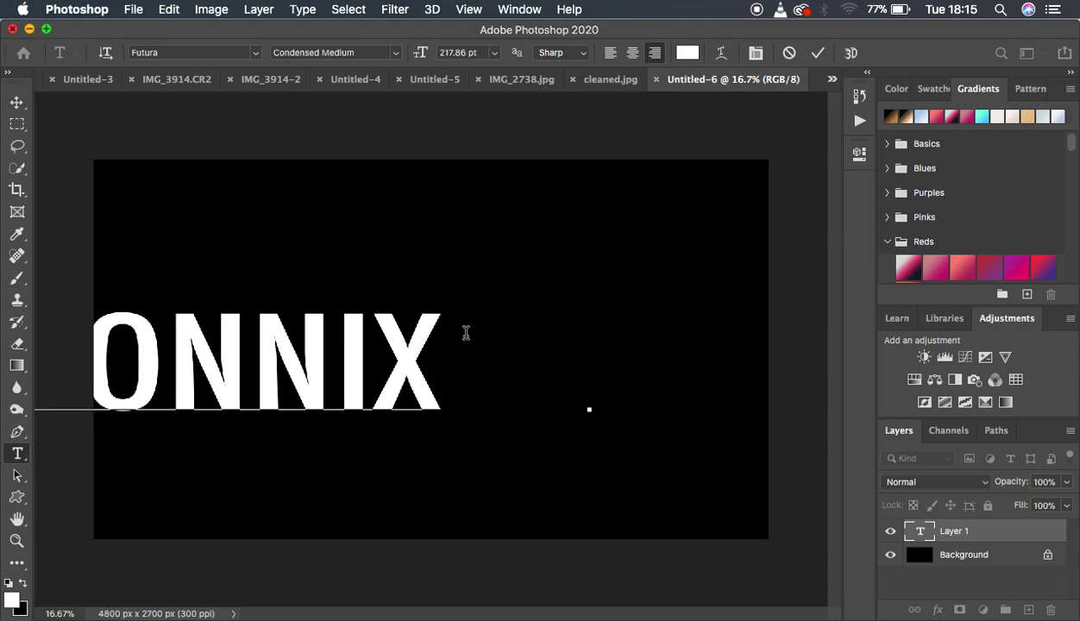
{"action": "key", "text": "BackSpace"}
{"action": "key", "text": "BackSpace"}
{"action": "key", "text": "BackSpace"}
{"action": "key", "text": "BackSpace"}
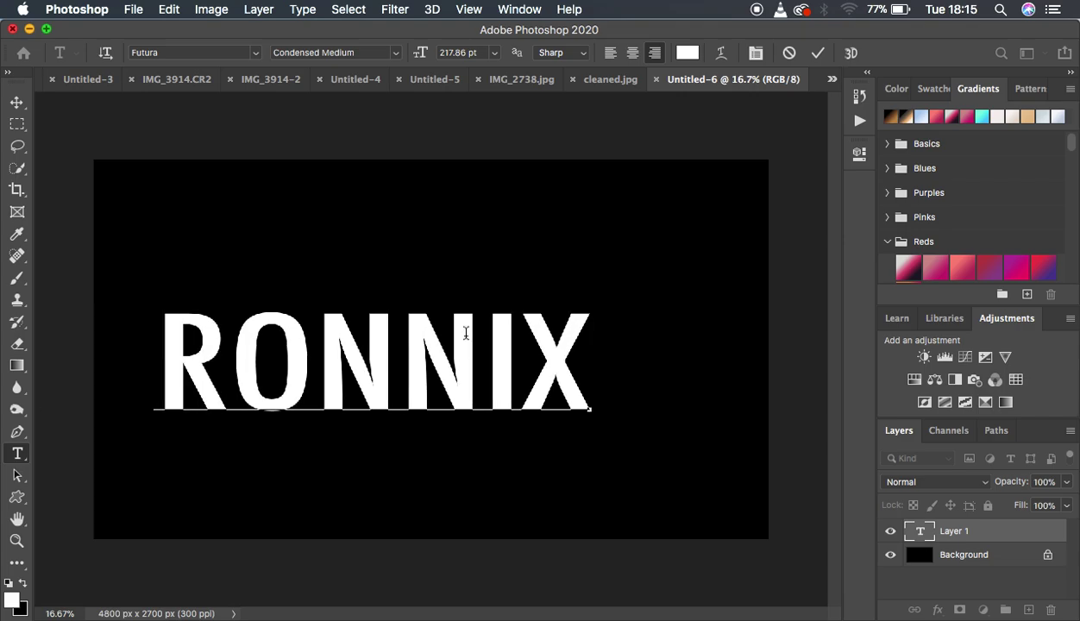
{"action": "key", "text": "super"}
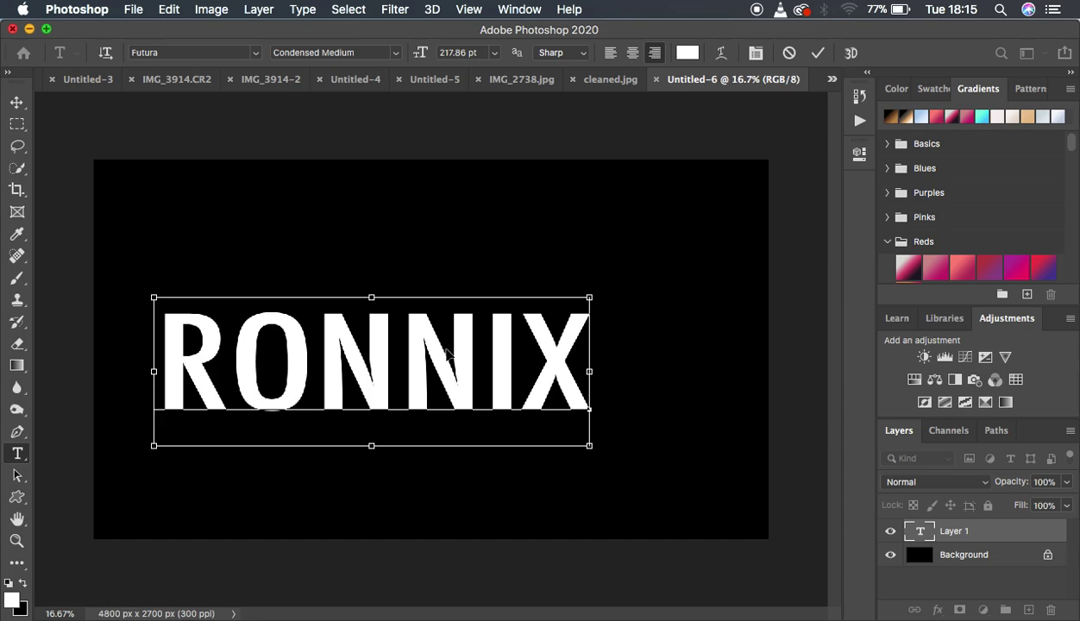
Move the RONNIX text to the canvas centre and commit the text layer.
{"action": "left_click_drag", "start_coordinate": [441, 357], "coordinate": [510, 320]}
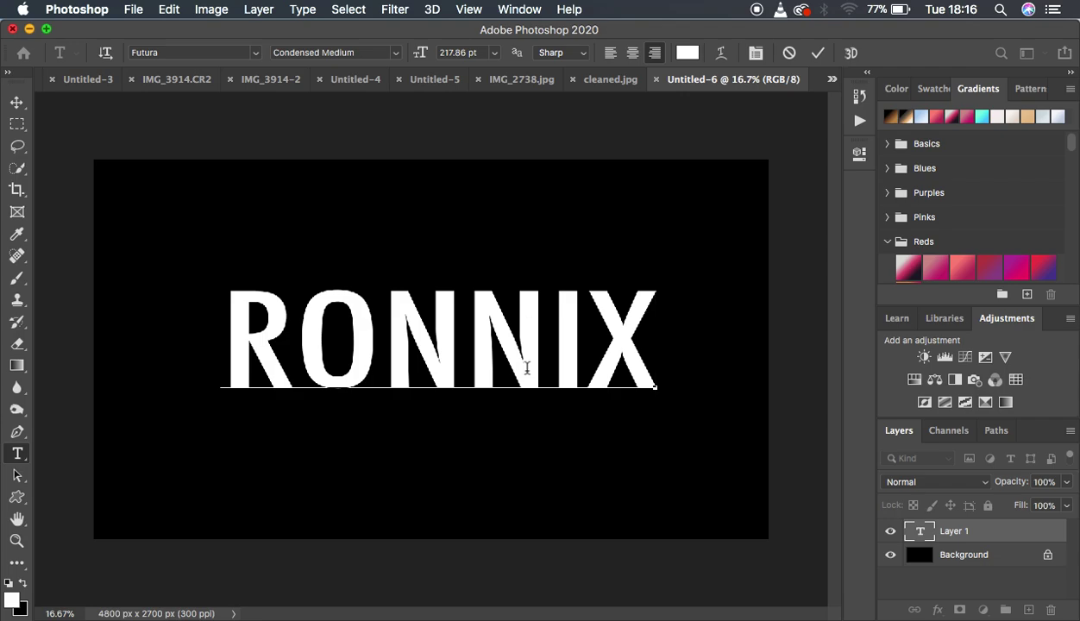
{"action": "left_click", "coordinate": [17, 146]}
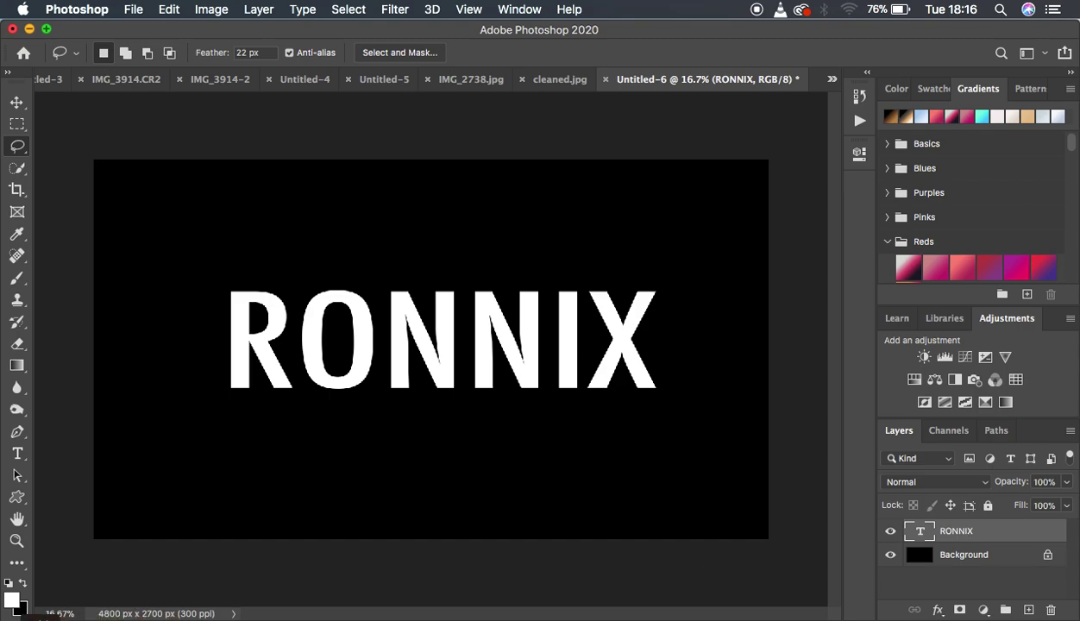
Drag IMG_3037.jpg from Finder's 236 edited folder onto the Photoshop canvas.
{"action": "key", "text": "super+Tab"}
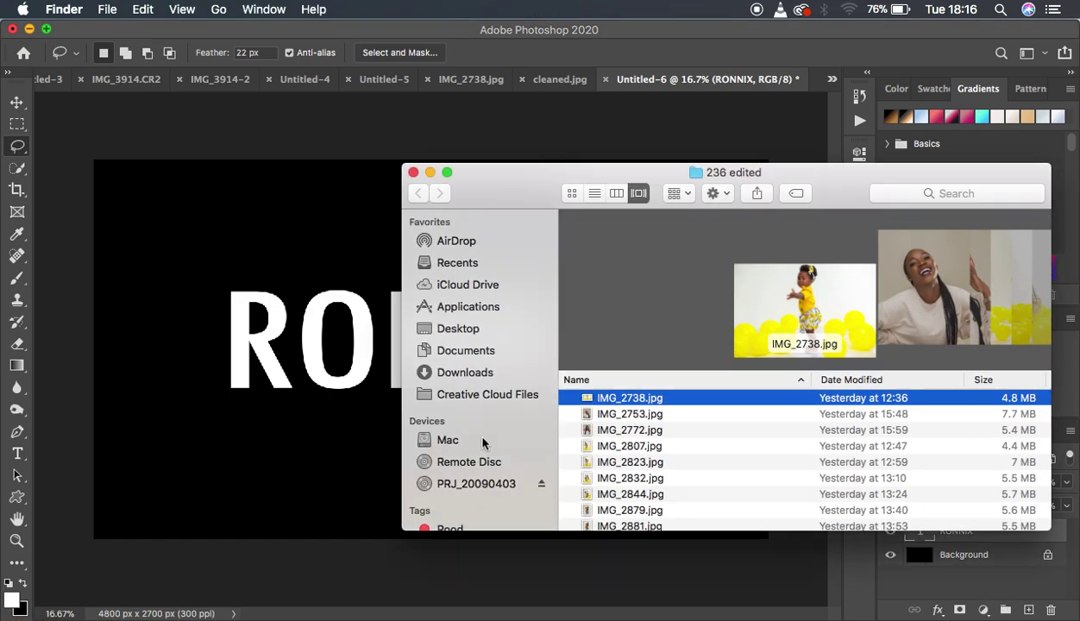
{"action": "scroll", "coordinate": [937, 299], "scroll_direction": "right", "scroll_amount": 10}
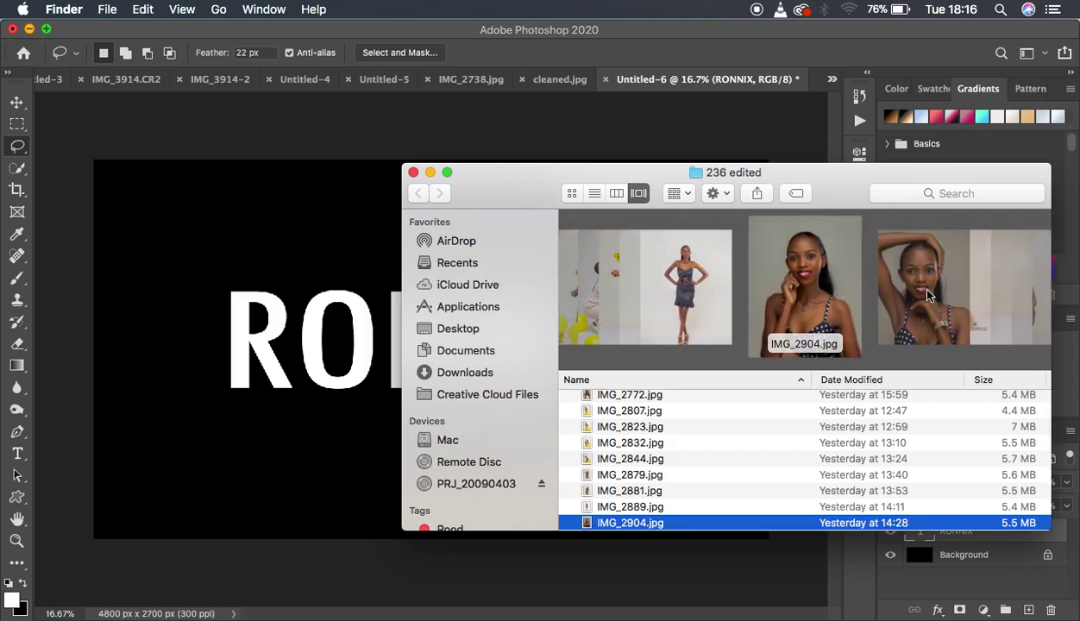
{"action": "scroll", "coordinate": [932, 288], "scroll_direction": "right", "scroll_amount": 15}
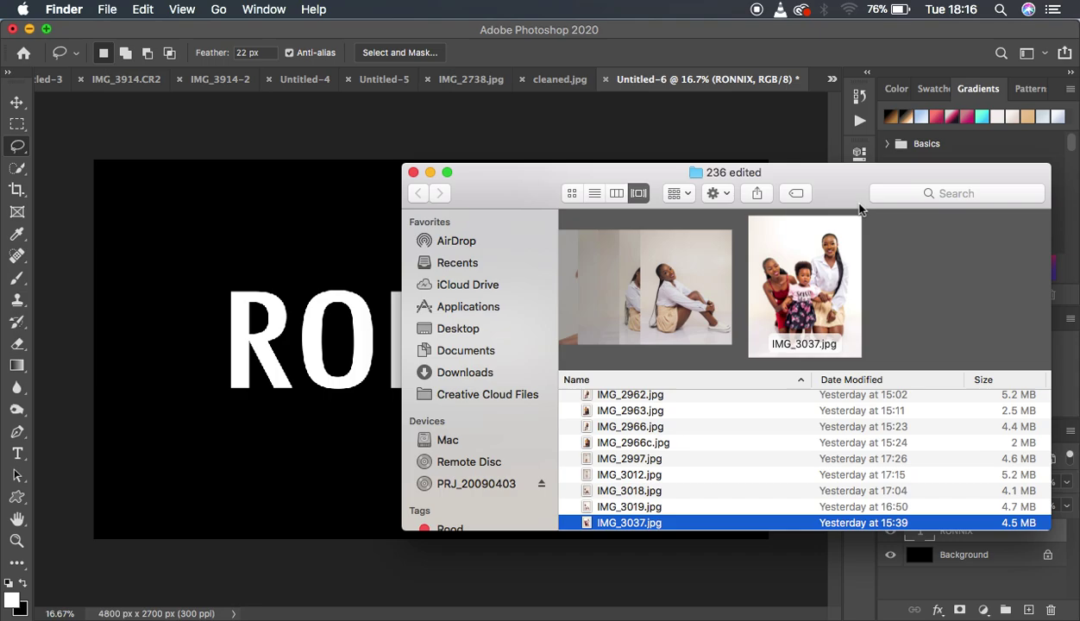
{"action": "left_click_drag", "start_coordinate": [829, 183], "coordinate": [625, 269]}
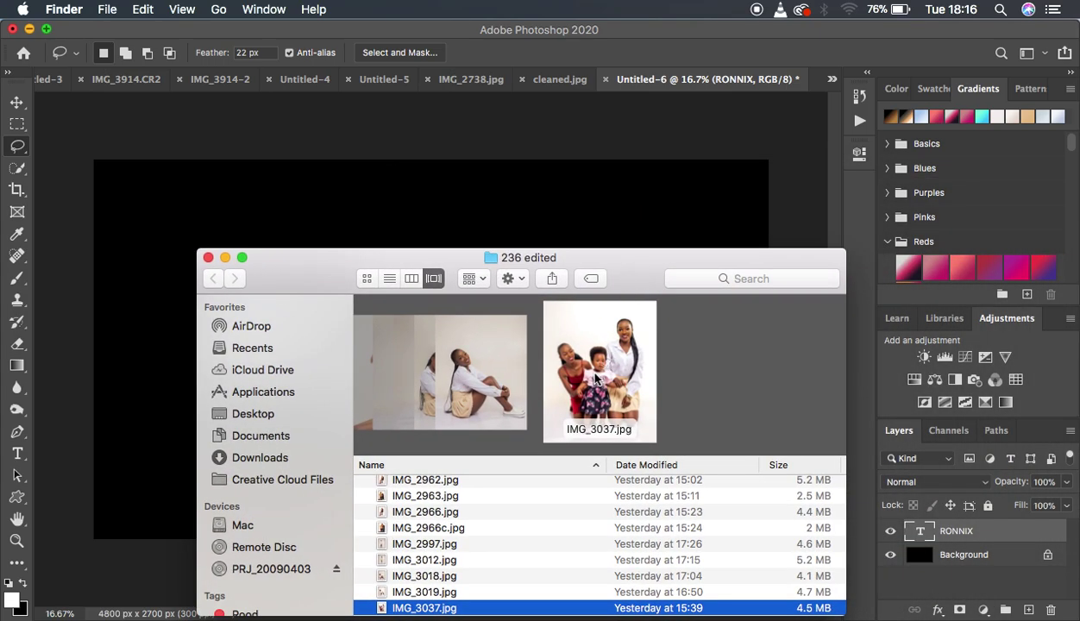
{"action": "left_click_drag", "start_coordinate": [595, 378], "coordinate": [579, 204]}
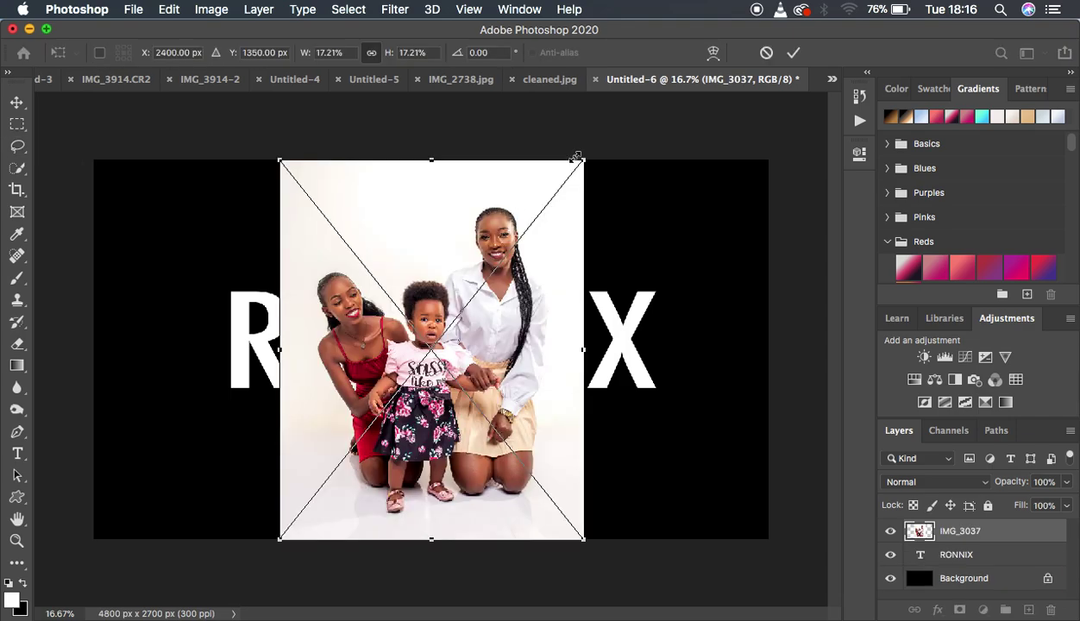
Scale the placed family photo to 28.69% so it covers RONNIX, then commit.
{"action": "left_click_drag", "start_coordinate": [576, 158], "coordinate": [616, 124]}
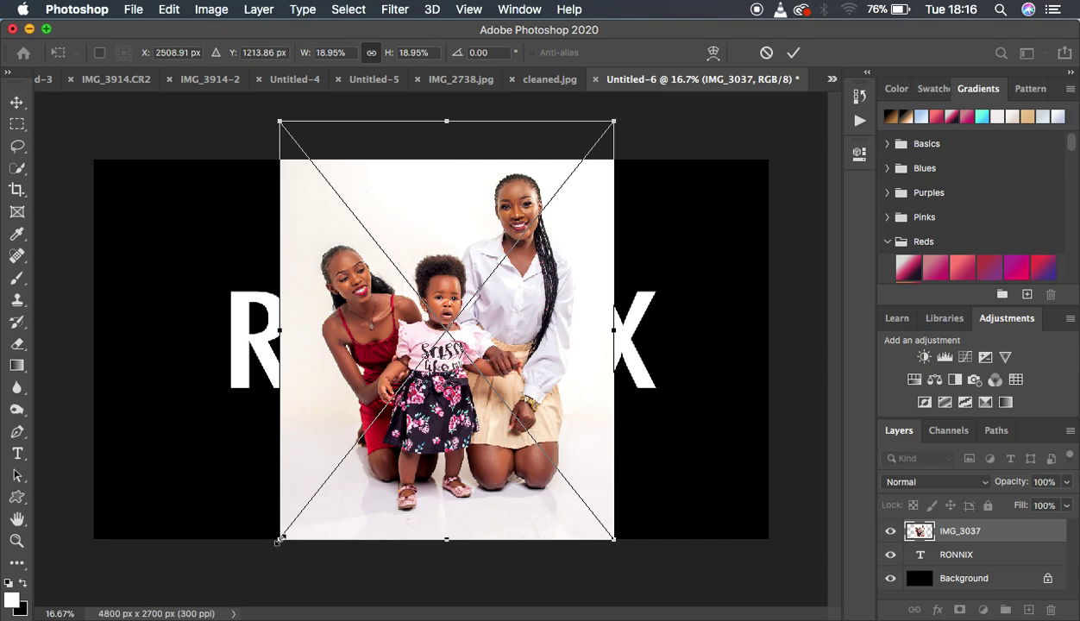
{"action": "left_click_drag", "start_coordinate": [278, 540], "coordinate": [179, 617]}
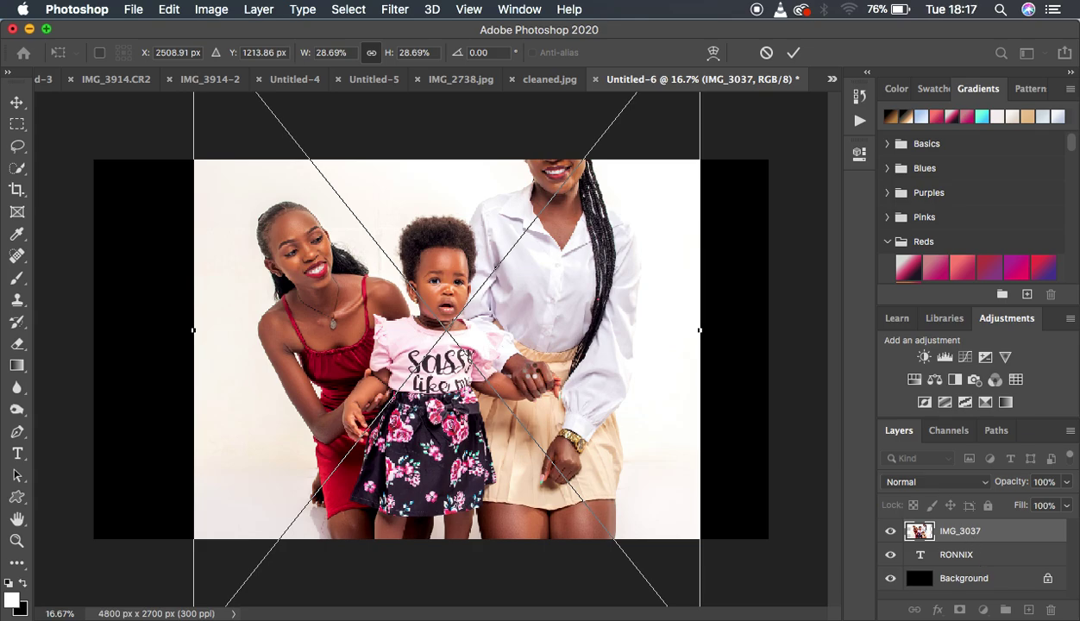
{"action": "key", "text": "Return"}
{"action": "key", "text": "l"}
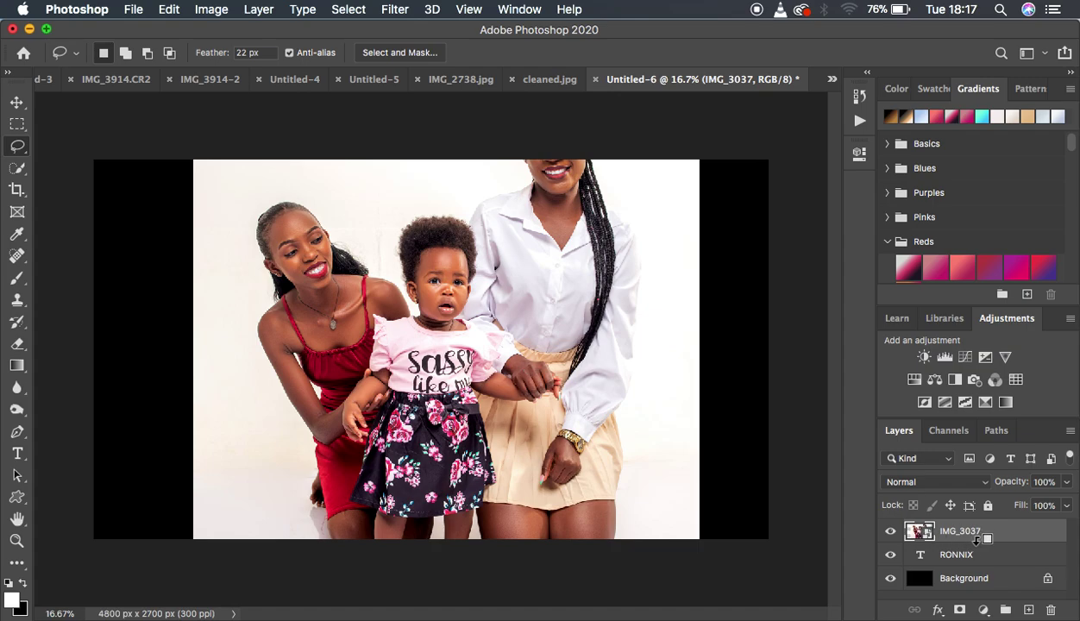
Clip the IMG_3037 photo layer to the RONNIX text layer, then zoom in on the letters.
{"action": "left_click", "coordinate": [977, 542], "text": "alt"}
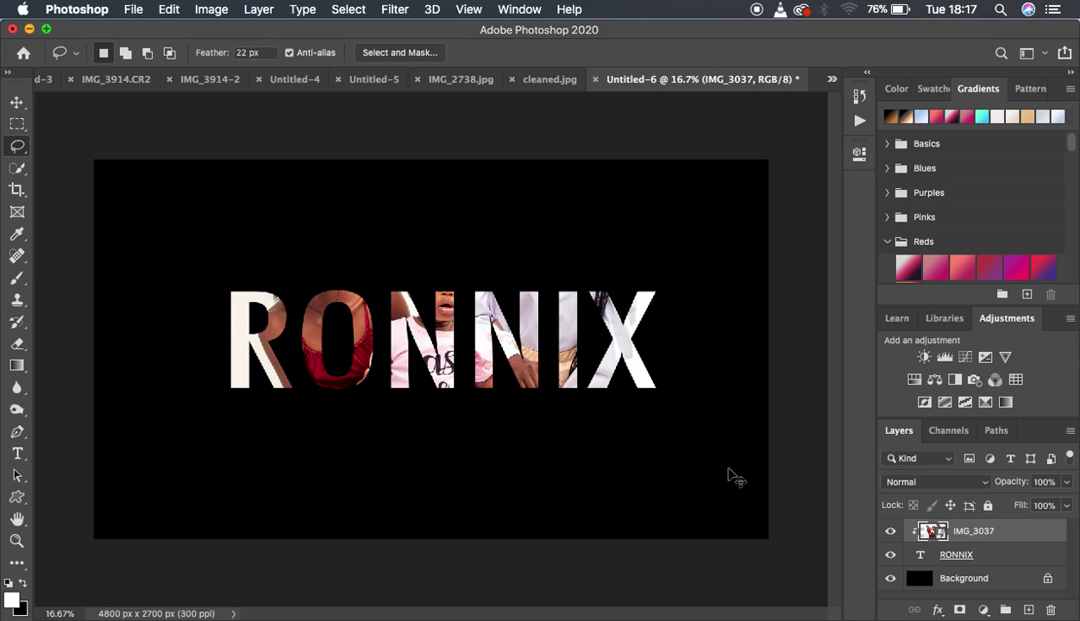
{"action": "key", "text": "super+plus"}
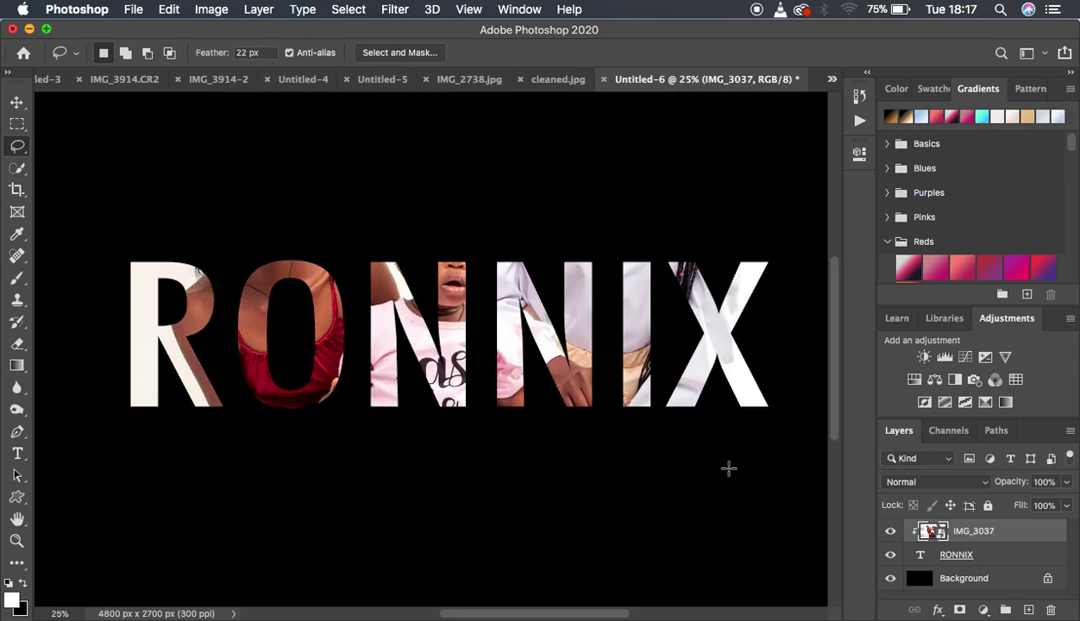